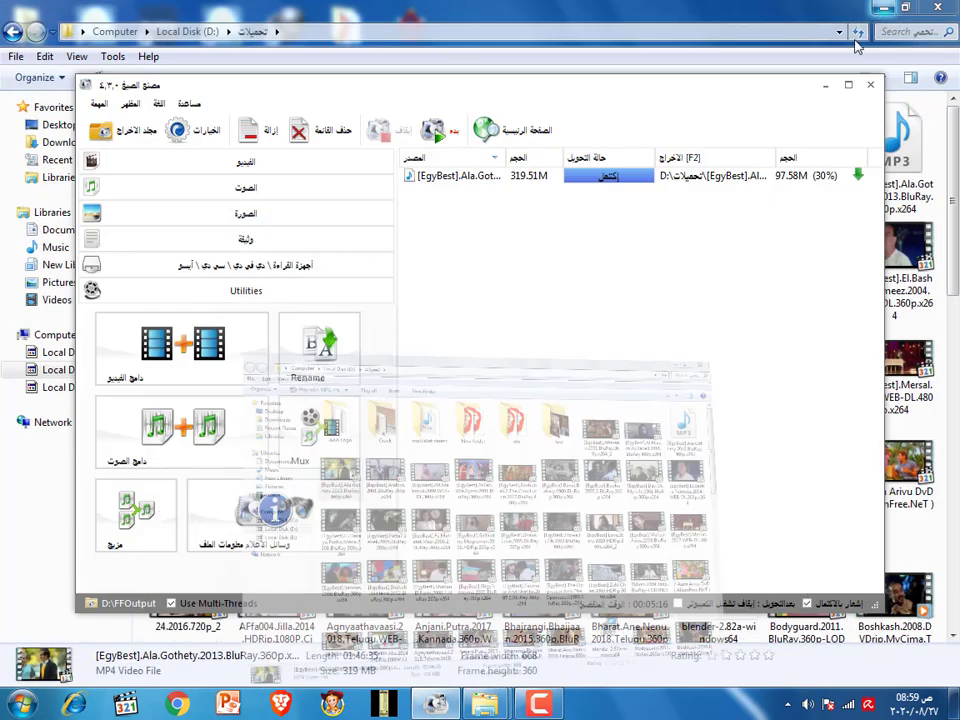
Step: Show the desktop and open Format Factory from its shortcut
key(super+d)
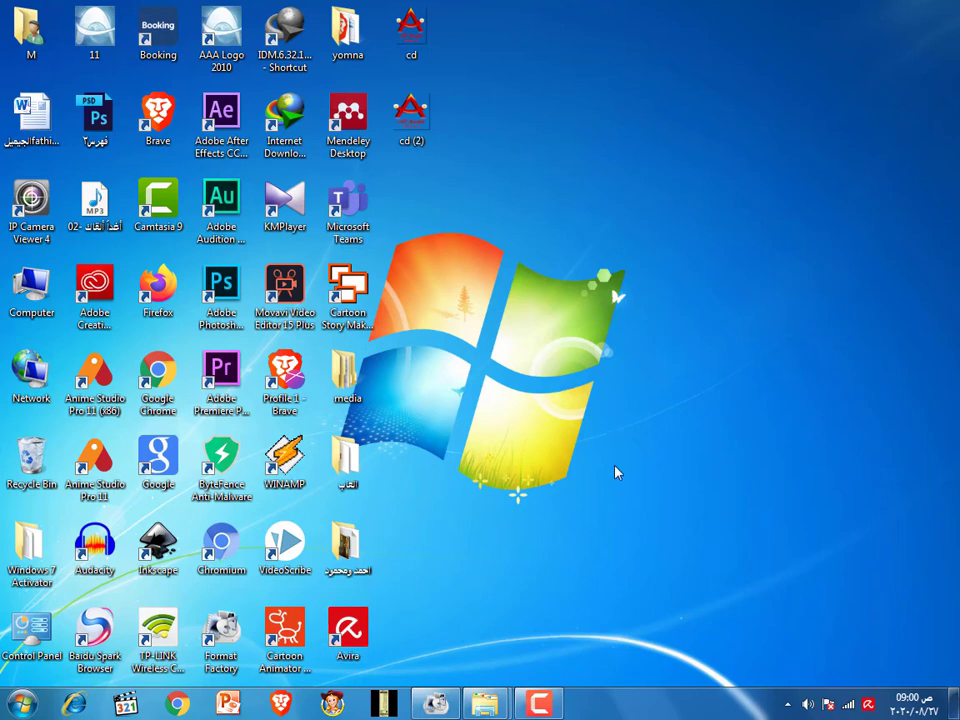
double_click(226, 645)
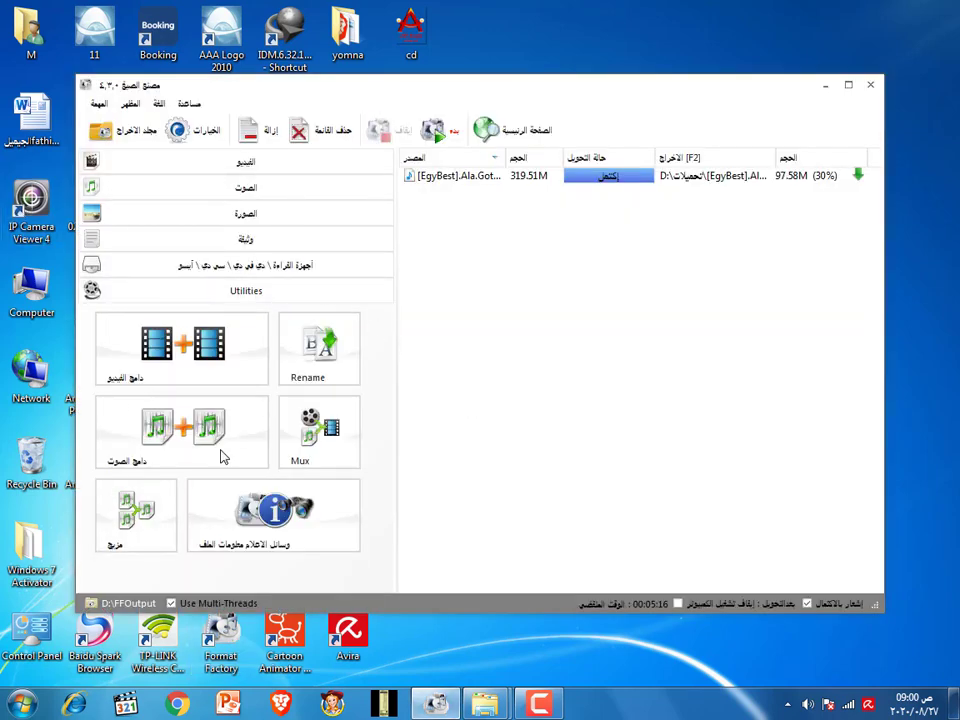
Step: Examine the target formats offered in the video conversion category
click(240, 165)
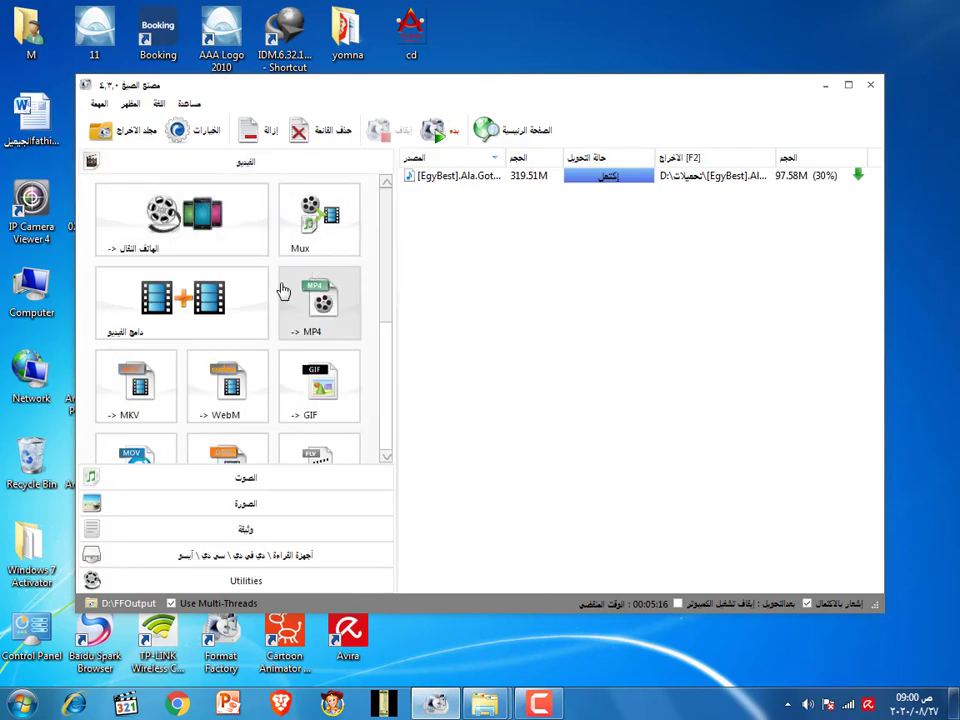
scroll(260, 298, down, 1)
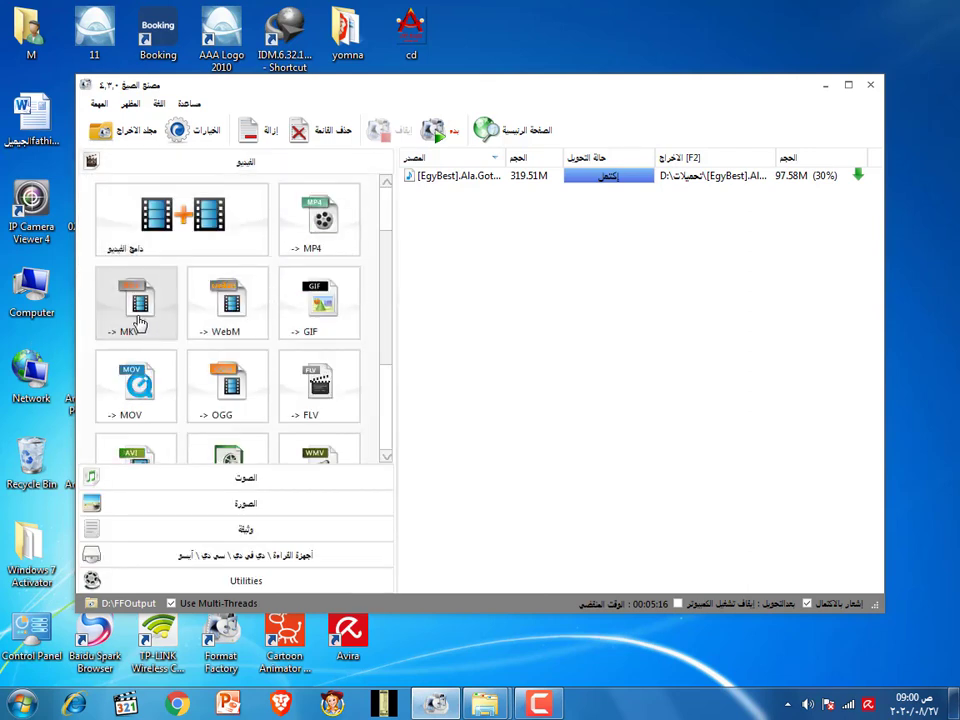
scroll(145, 340, down, 1)
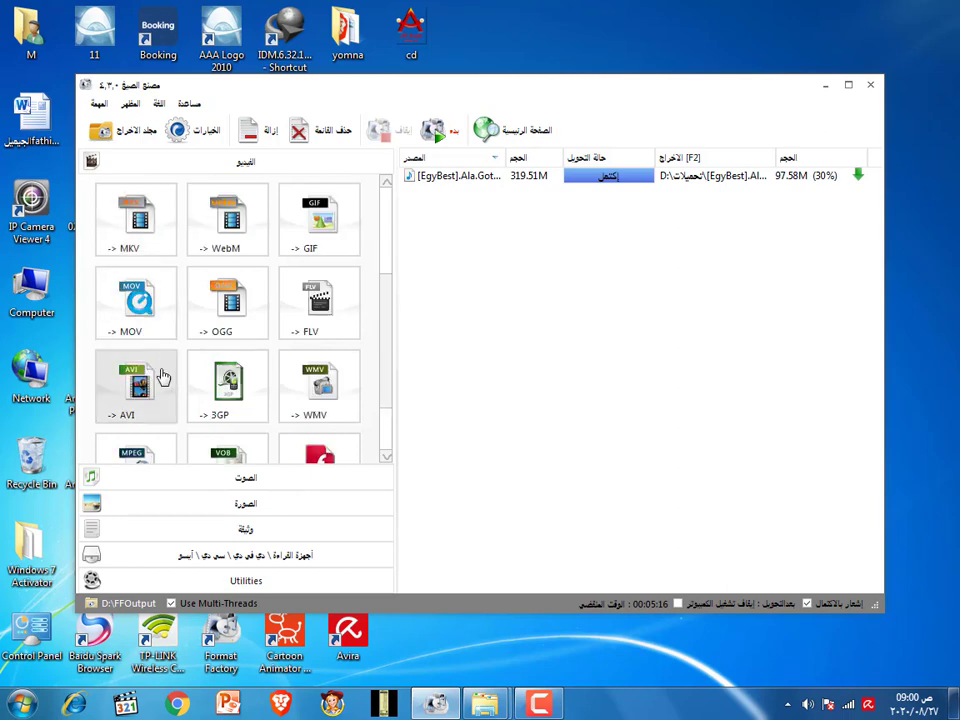
scroll(320, 340, up, 1)
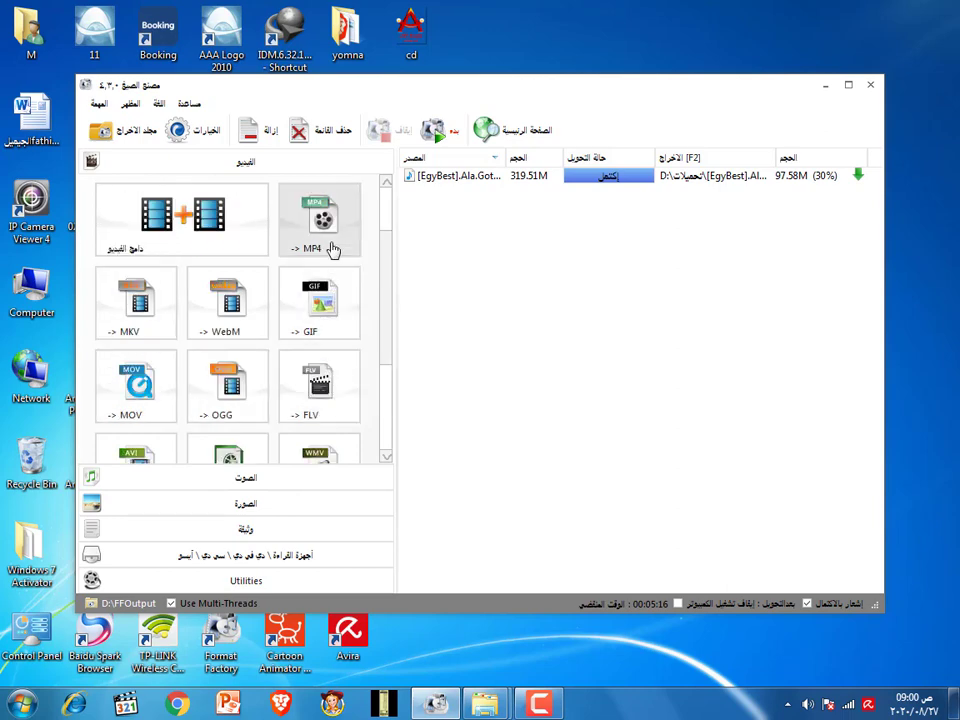
scroll(290, 330, down, 1)
scroll(255, 390, down, 1)
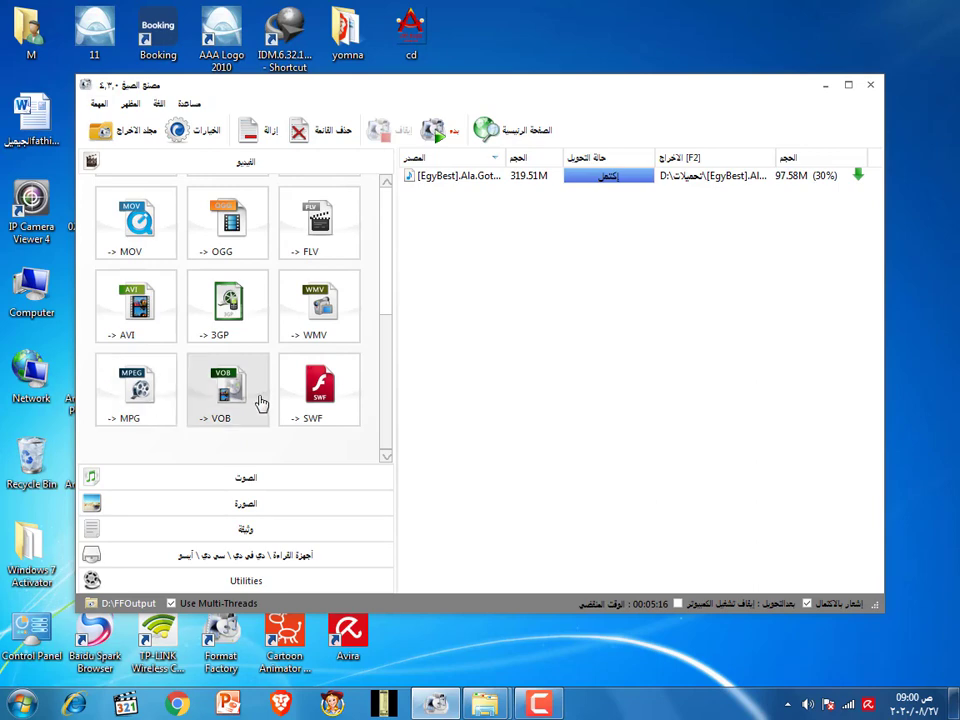
Step: Examine the target formats and tools offered in the audio, picture, document, disc and Utilities categories
click(257, 476)
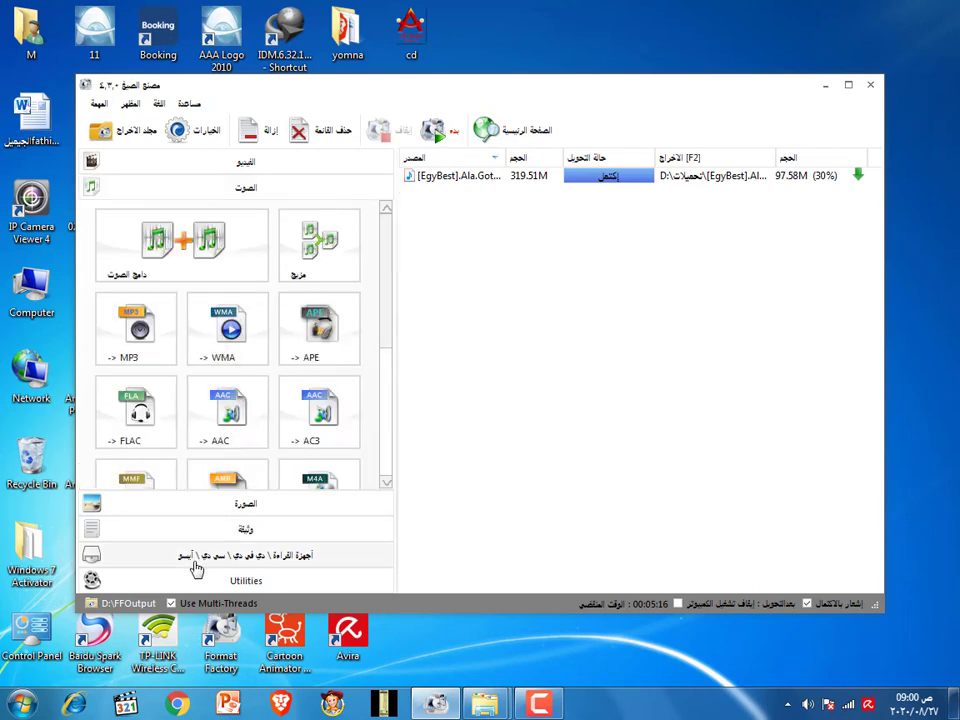
scroll(225, 310, down, 2)
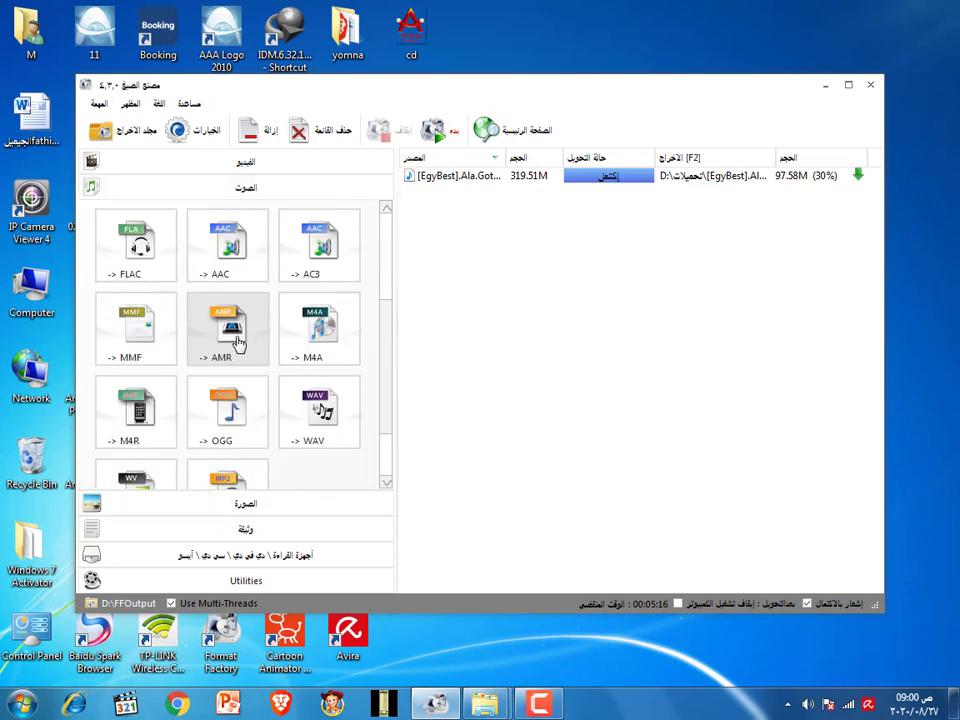
scroll(172, 318, up, 2)
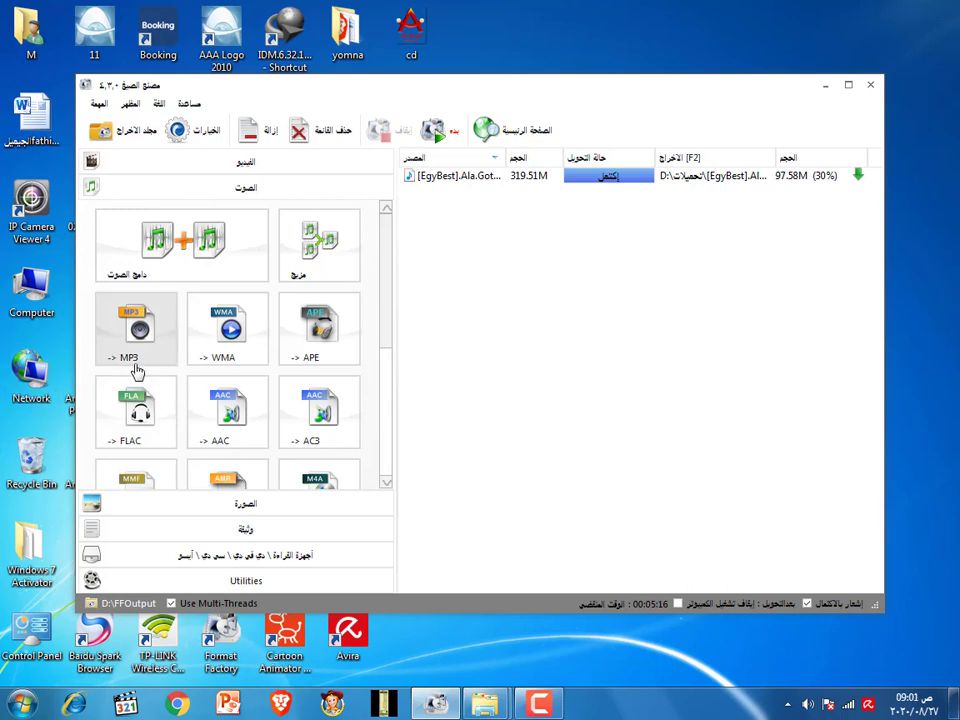
scroll(270, 395, down, 1)
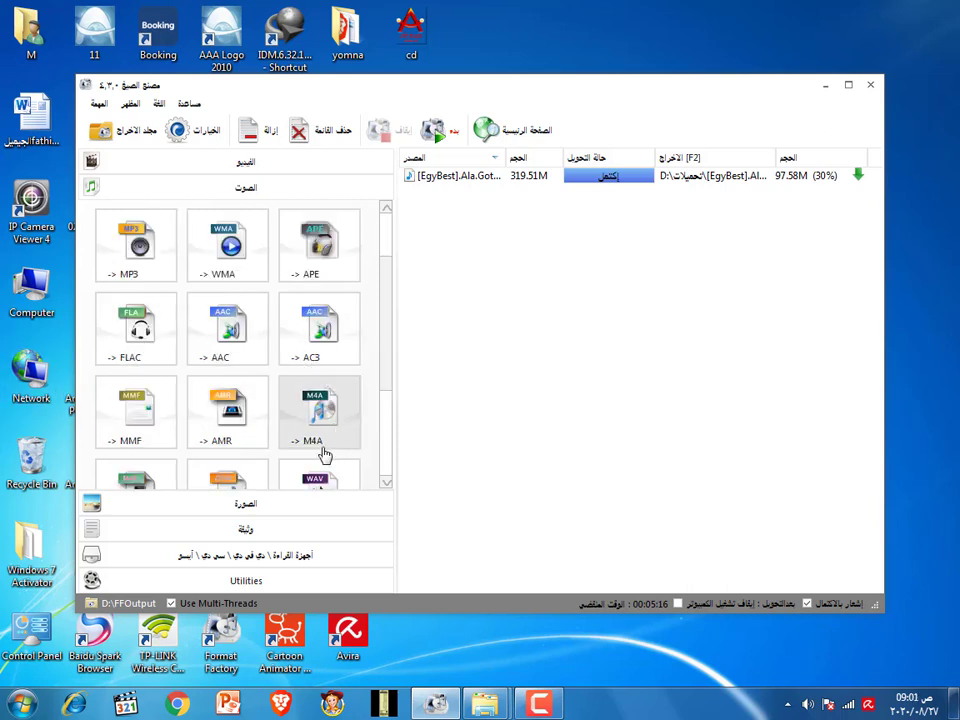
scroll(273, 298, down, 2)
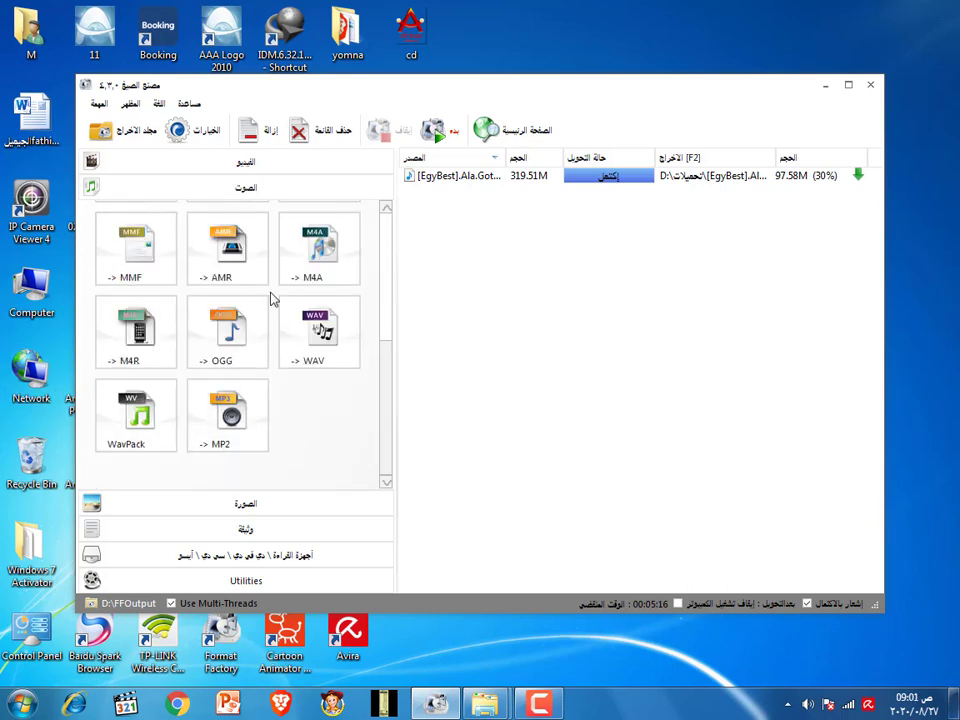
click(256, 514)
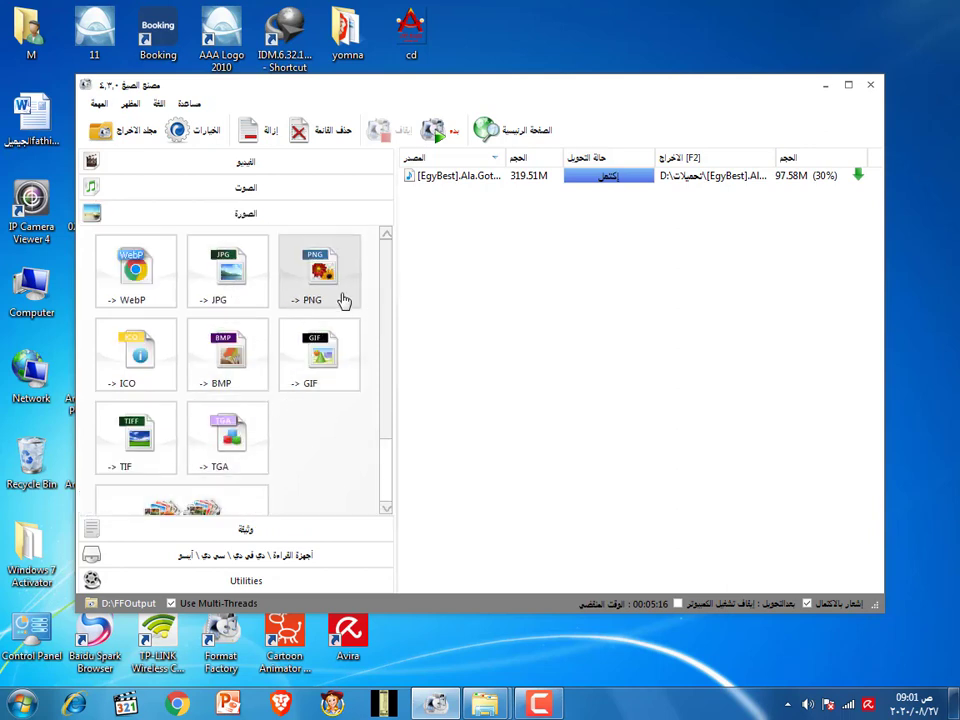
click(266, 532)
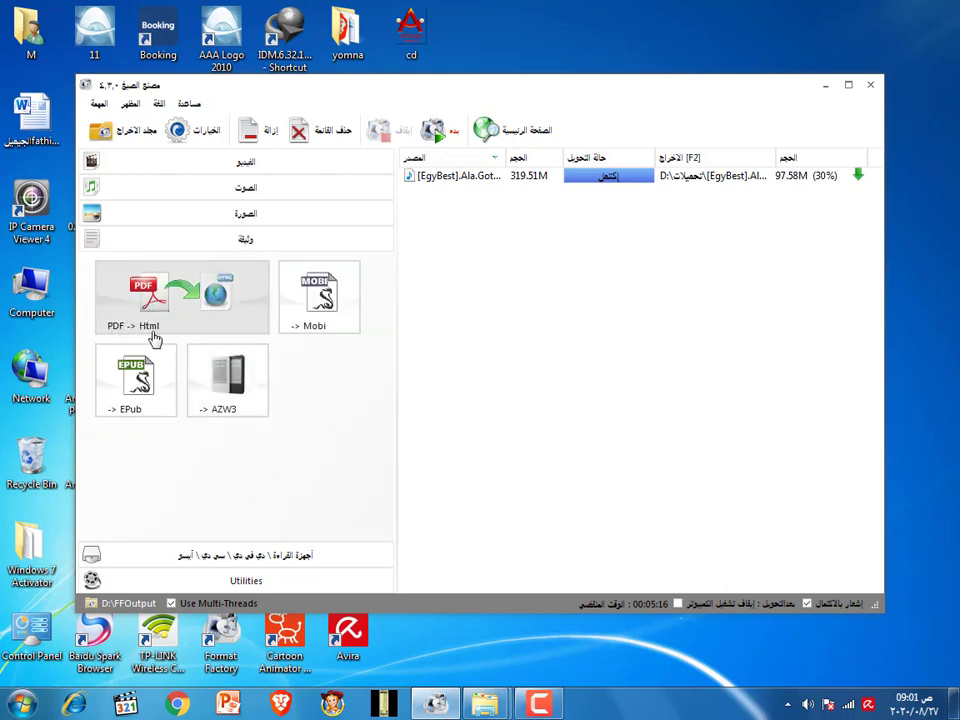
click(252, 555)
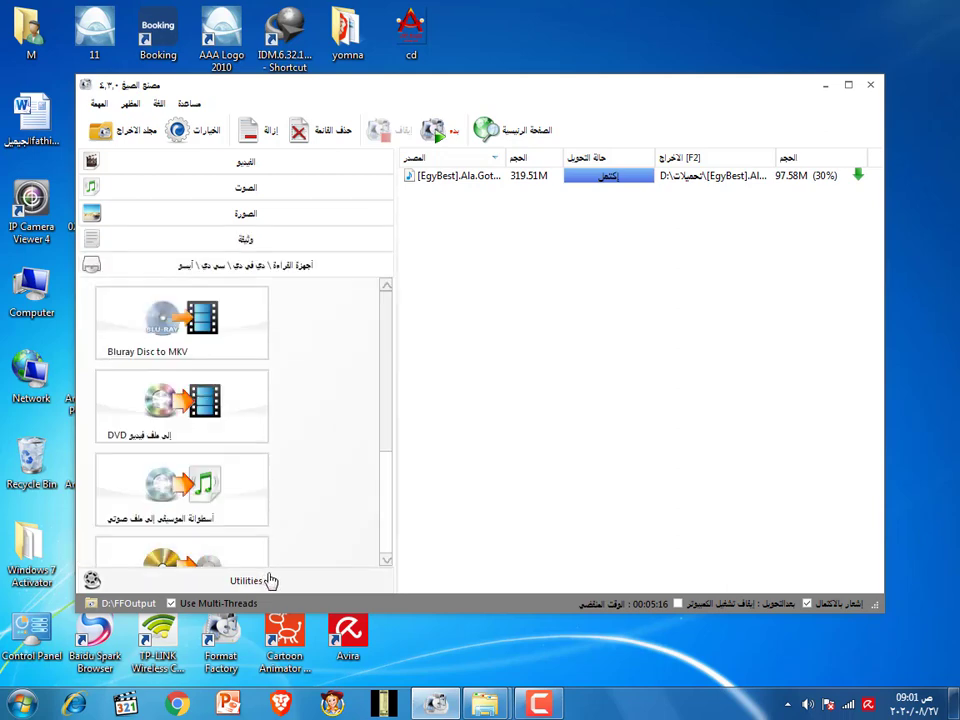
click(267, 577)
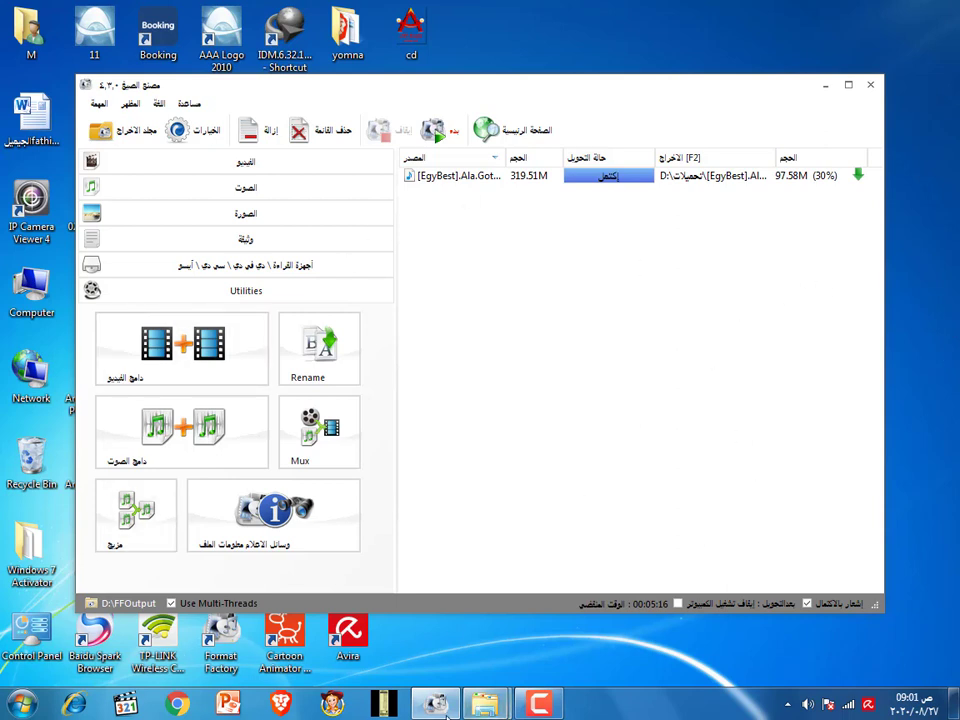
Step: Switch to the D:\تحميلات folder in Windows Explorer and add the video [EgyBest].Ala.Gothety.2013.BluRay.360p.x264 to Format Factory
click(484, 704)
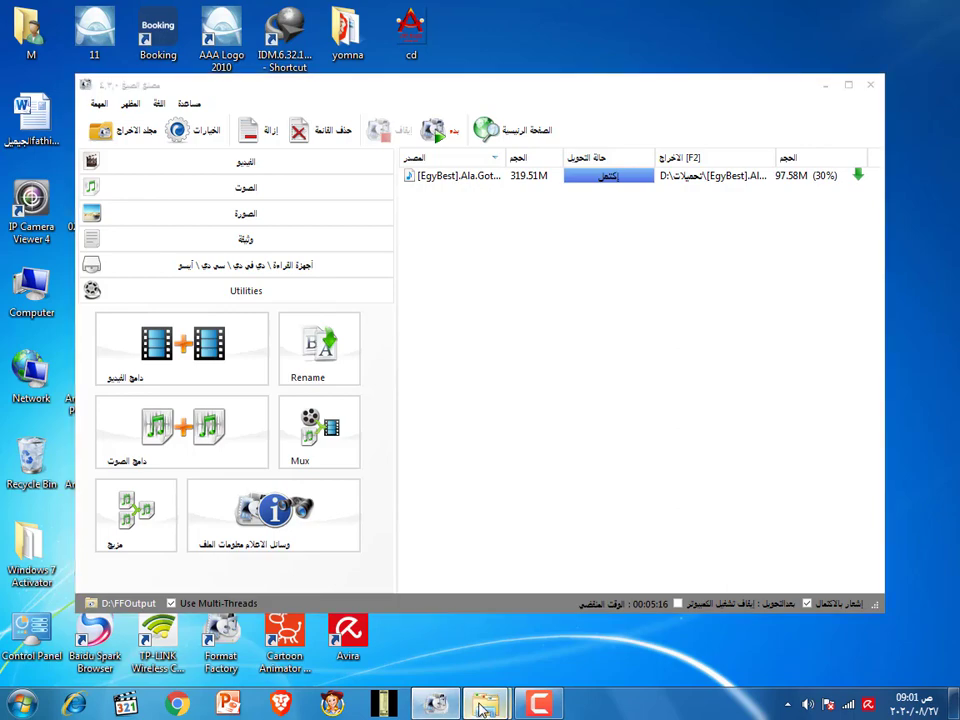
click(433, 640)
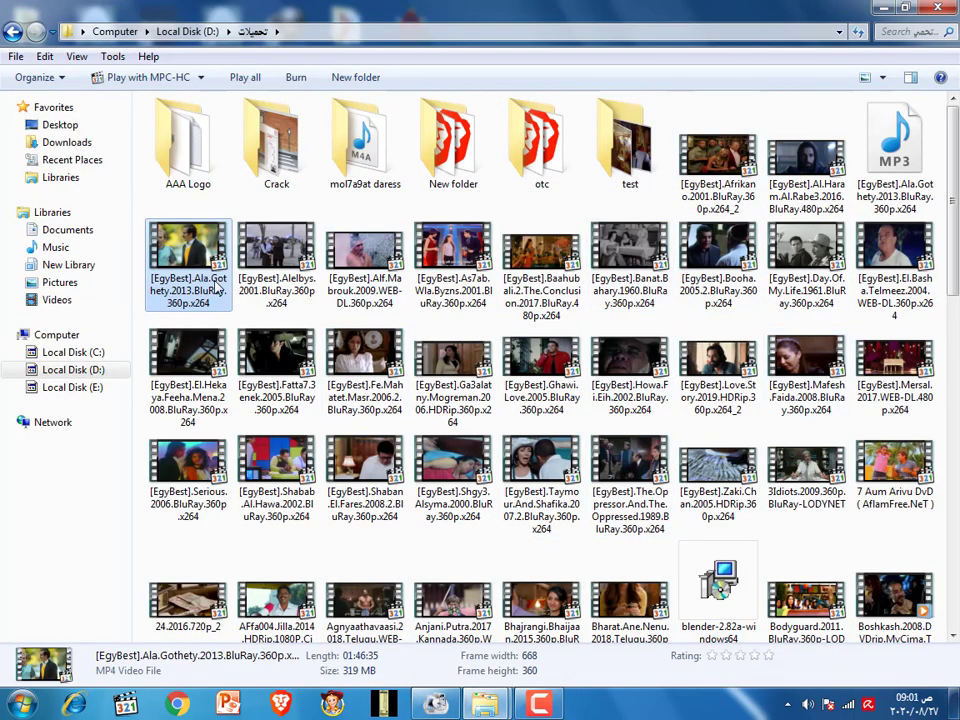
scroll(150, 275, down, 1)
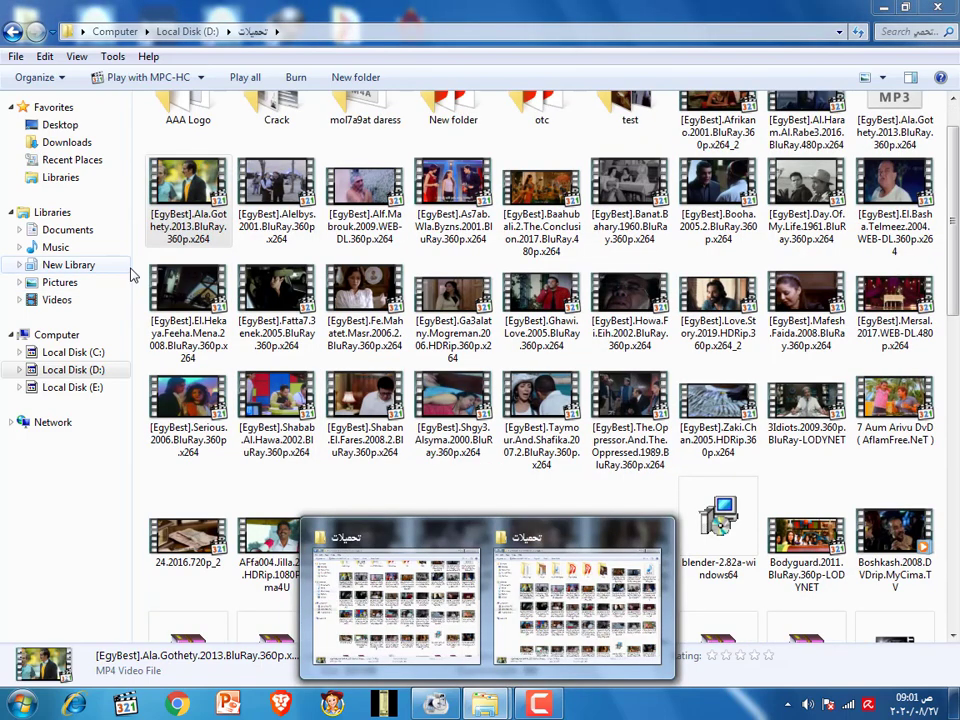
click(138, 275)
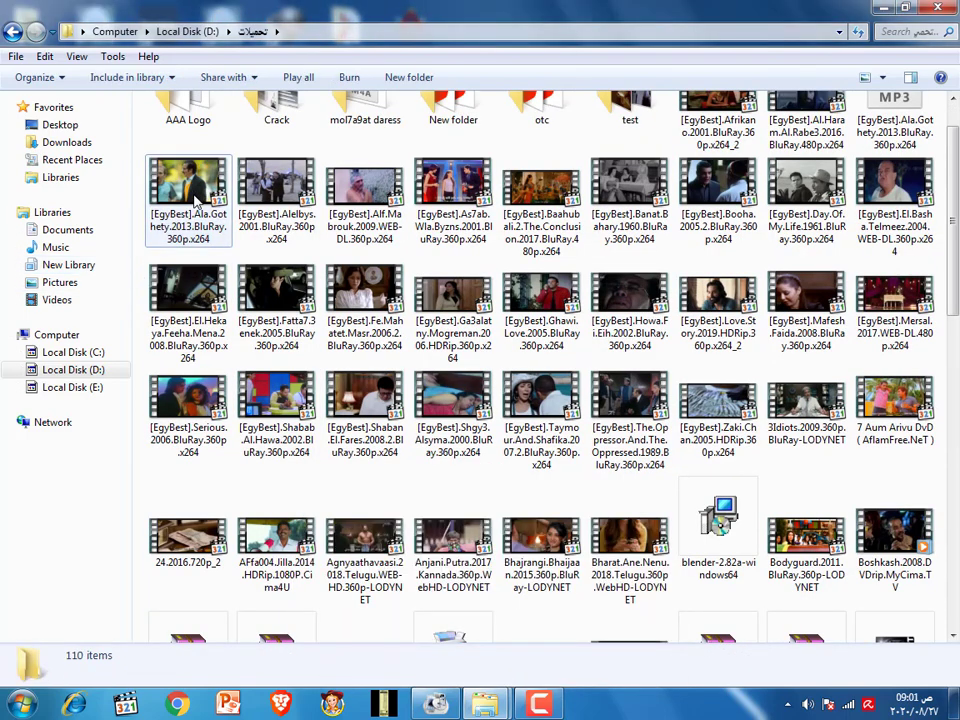
scroll(197, 172, up, 1)
scroll(197, 172, down, 2)
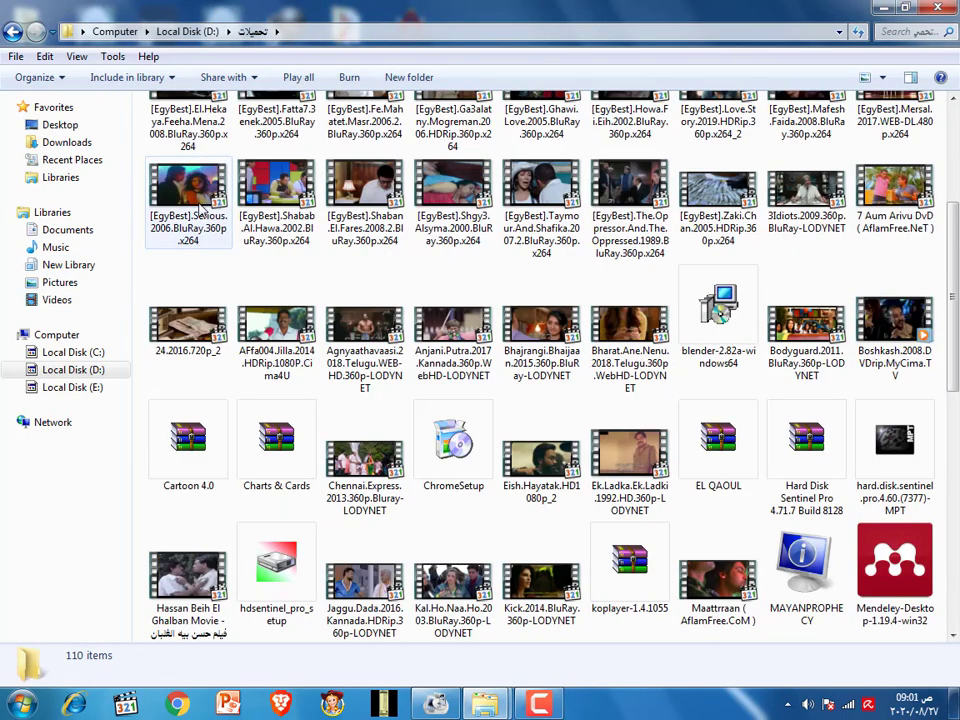
scroll(200, 207, up, 2)
click(188, 372)
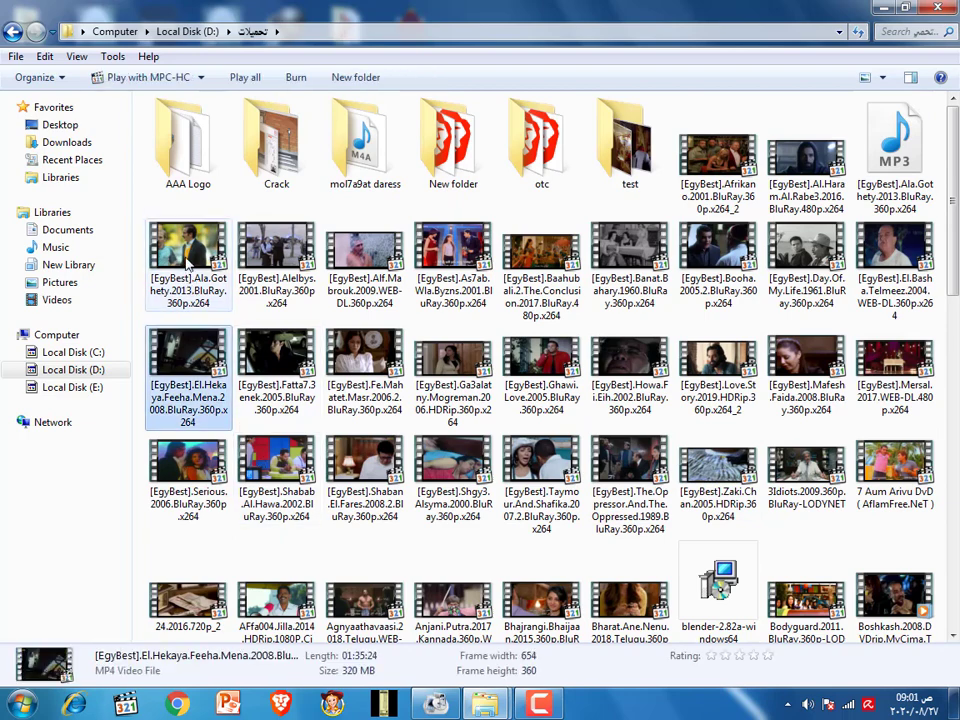
drag(212, 298, 640, 385)
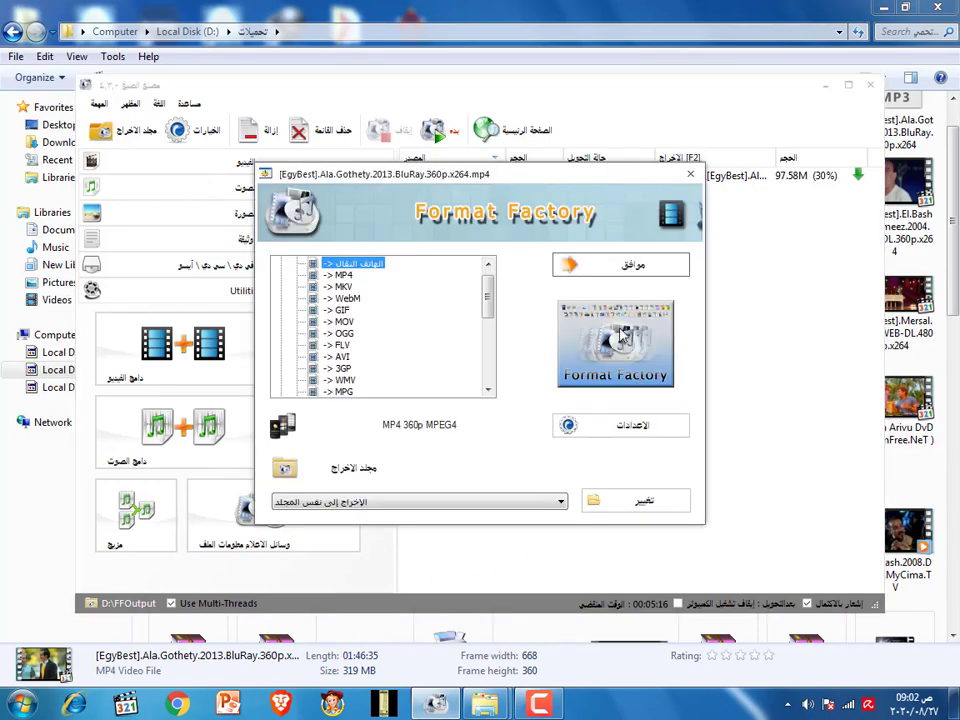
Step: Look through the list of output formats and choose MP3 from the audio group for the added video
scroll(497, 302, up, 1)
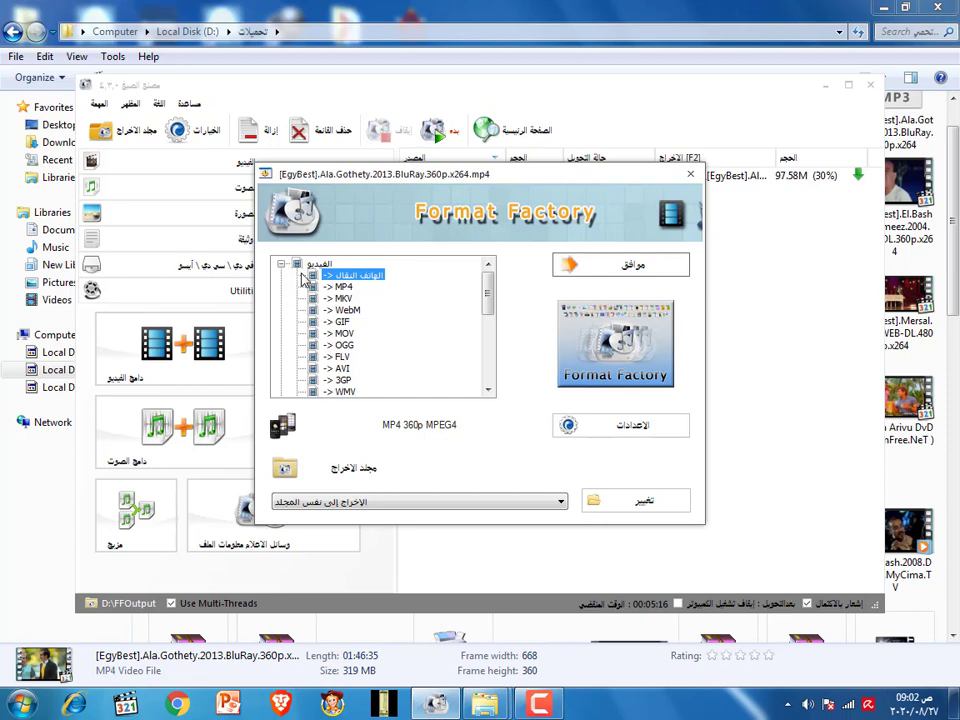
mouse_move(489, 302)
mouse_down()
mouse_move(497, 374)
mouse_move(489, 324)
mouse_up()
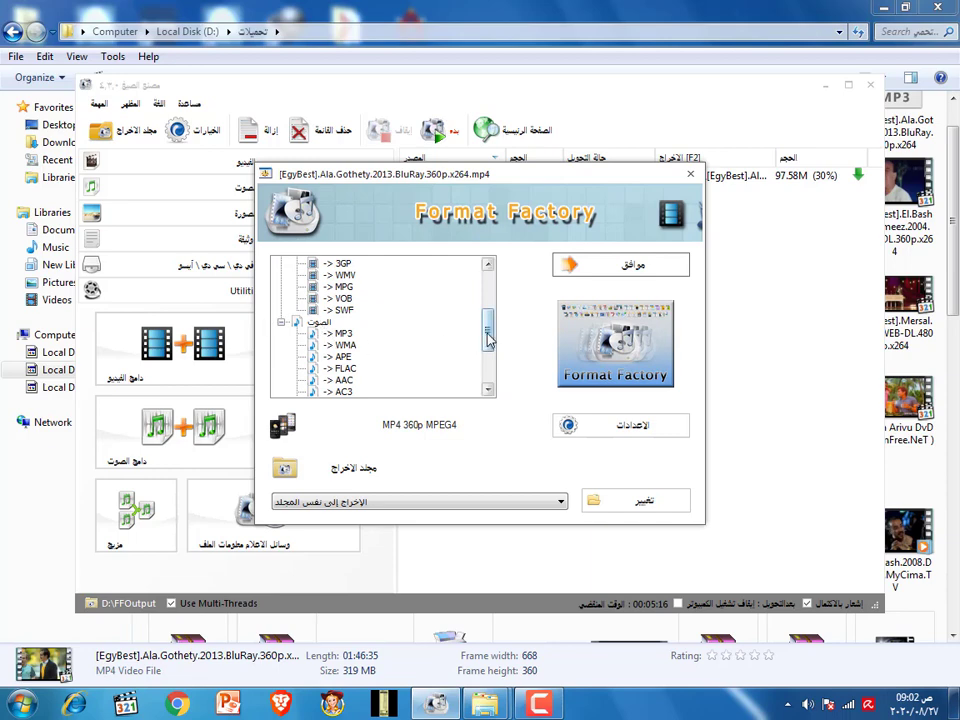
drag(489, 330, 489, 285)
click(364, 275)
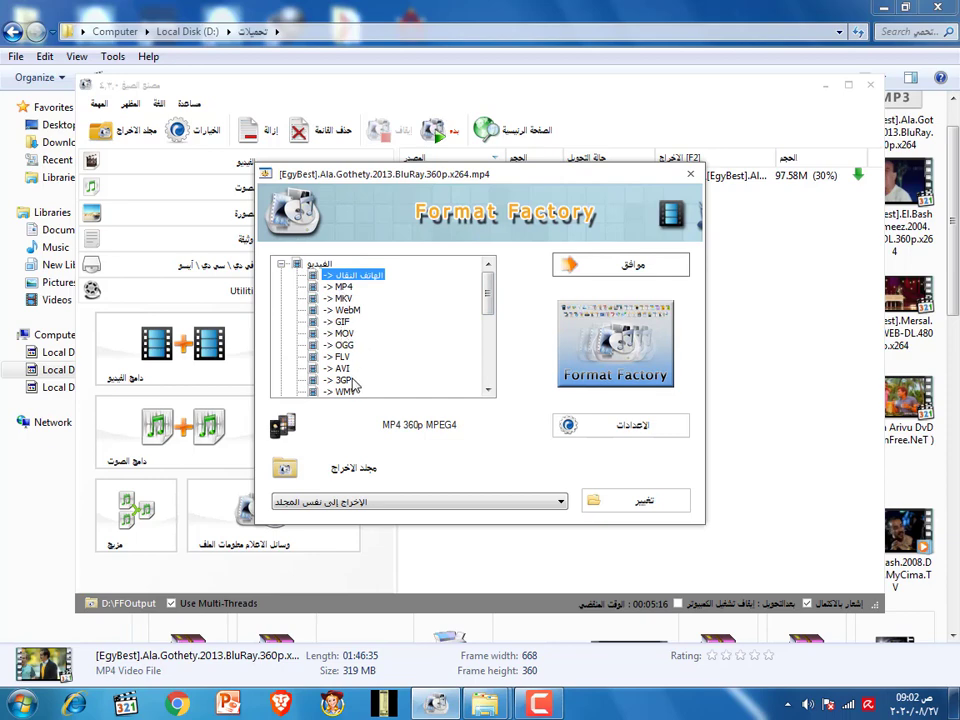
drag(491, 300, 491, 326)
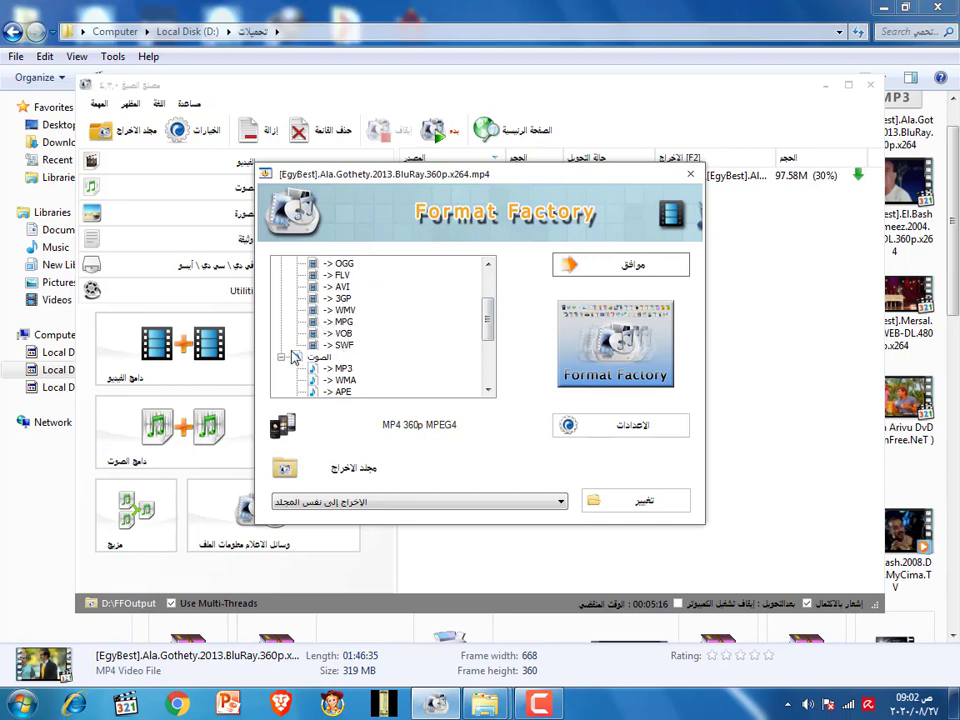
drag(489, 317, 489, 332)
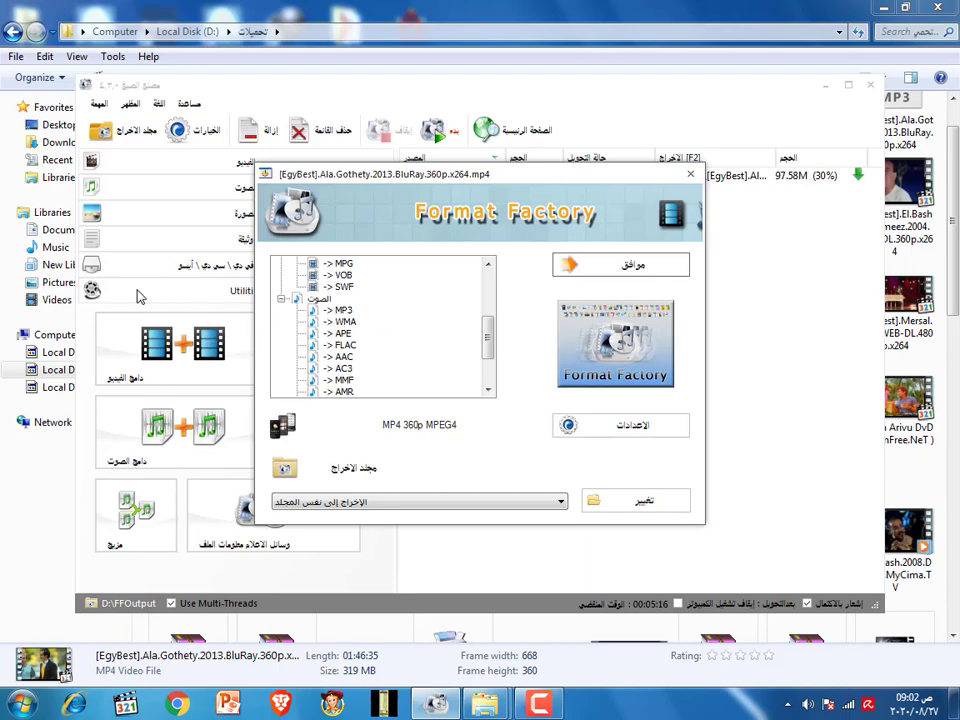
click(341, 311)
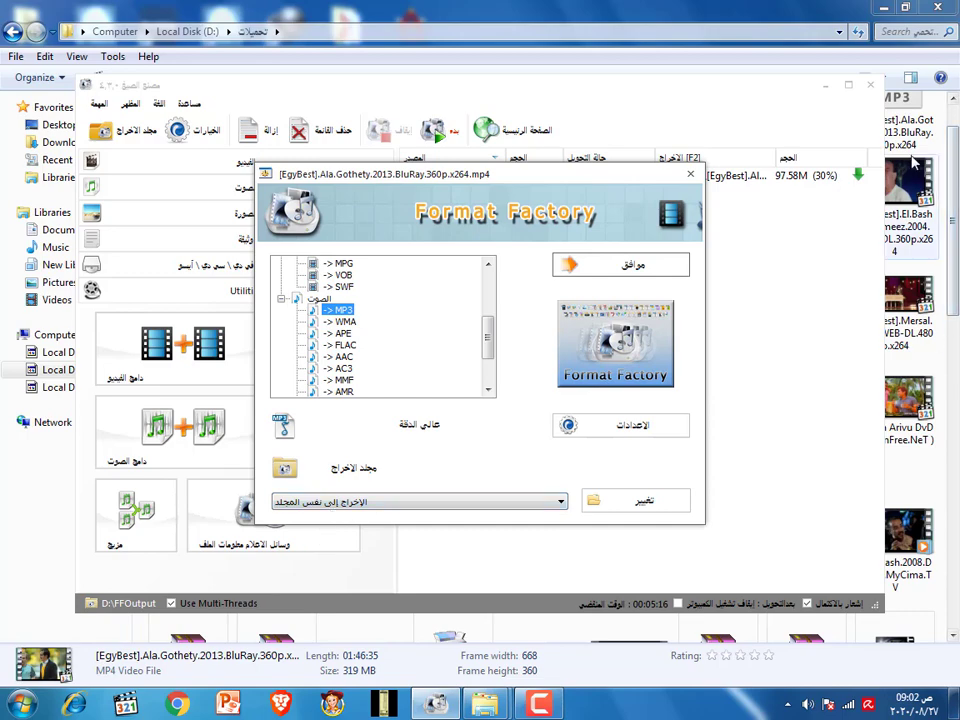
click(655, 10)
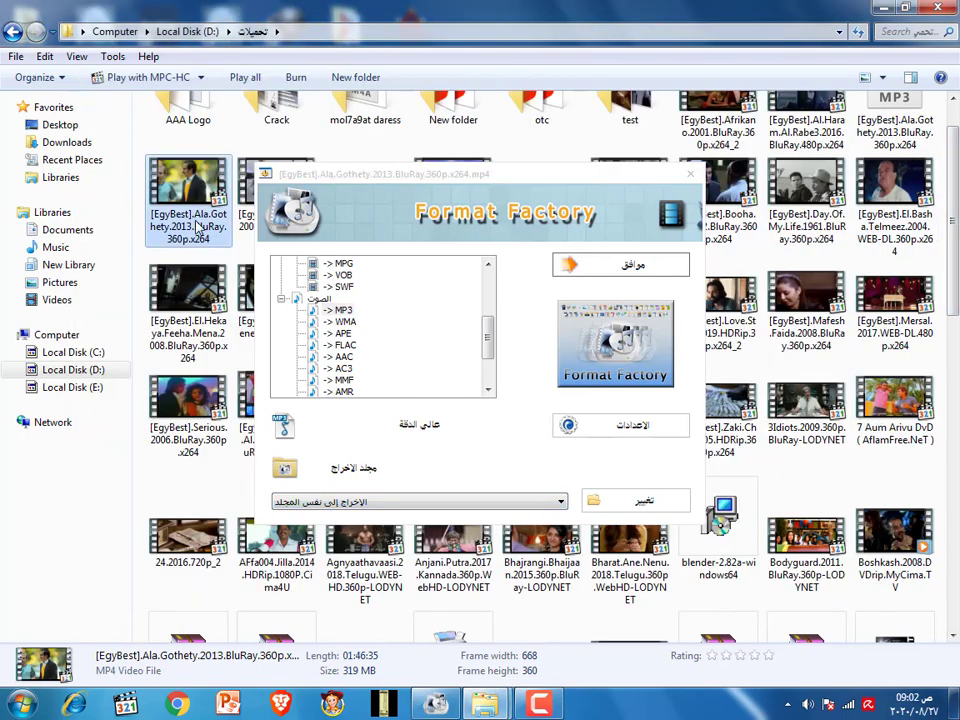
scroll(880, 160, up, 1)
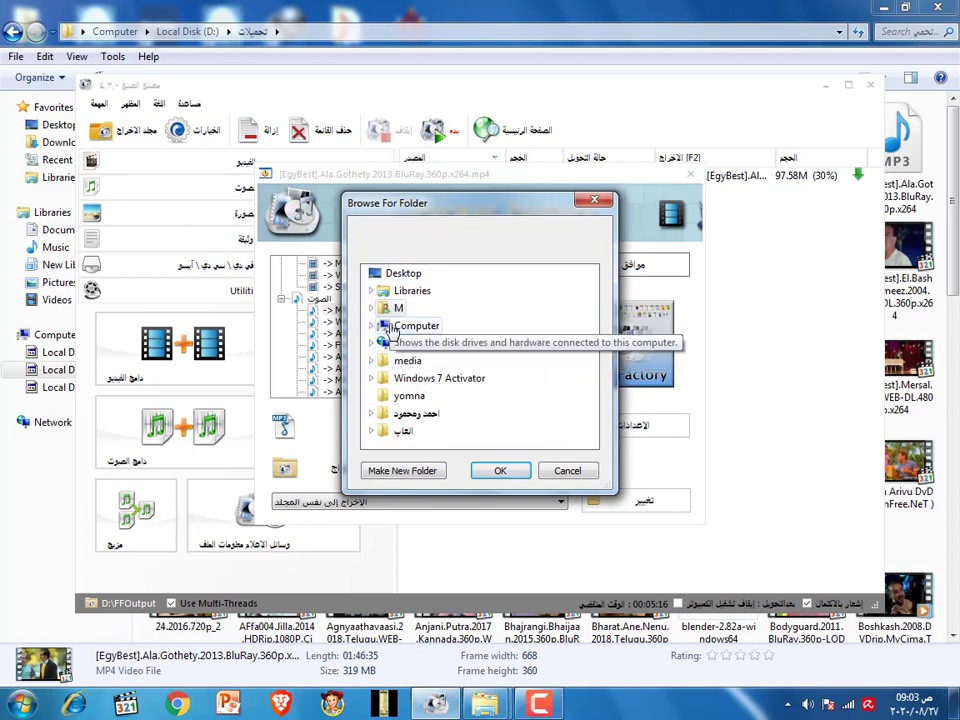
double_click(398, 328)
double_click(425, 360)
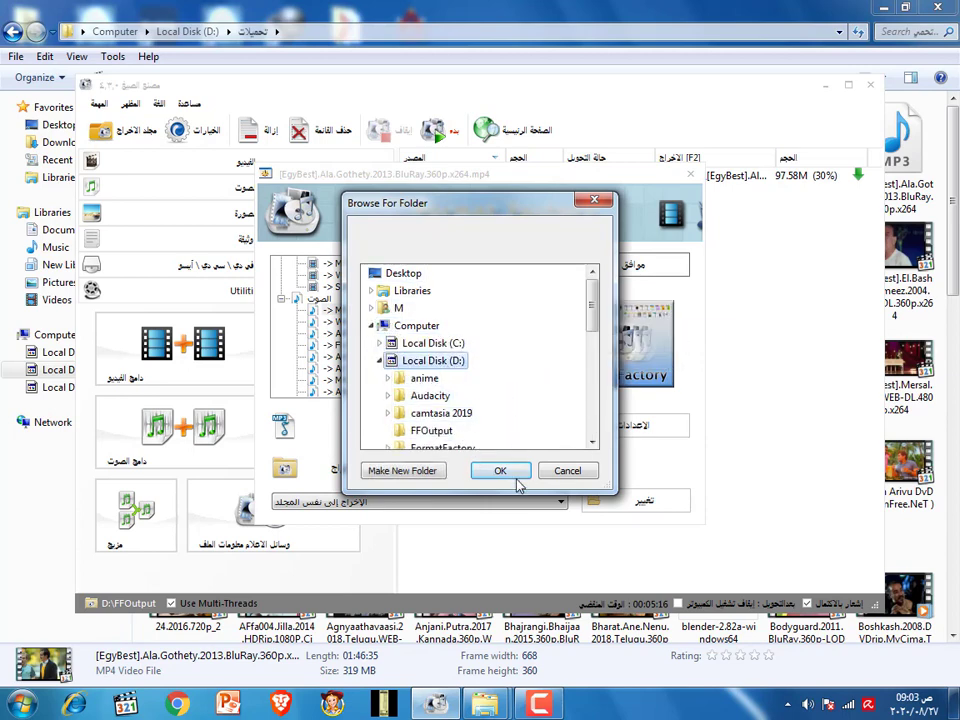
click(594, 200)
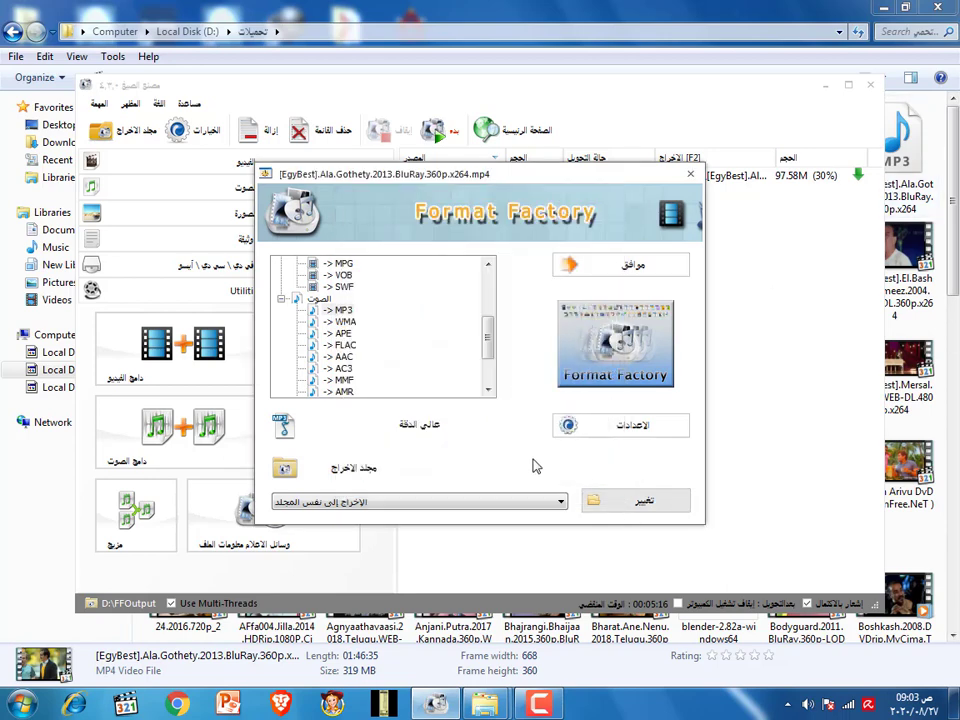
Step: Confirm the MP3 conversion with output to the source folder and start the conversion queue
click(640, 268)
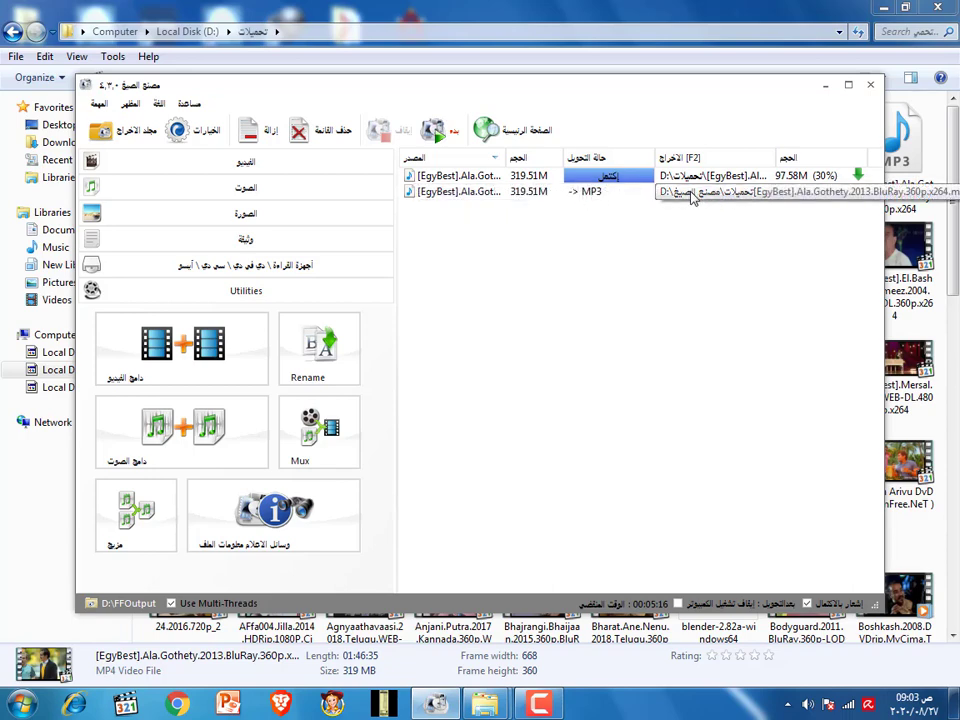
click(437, 131)
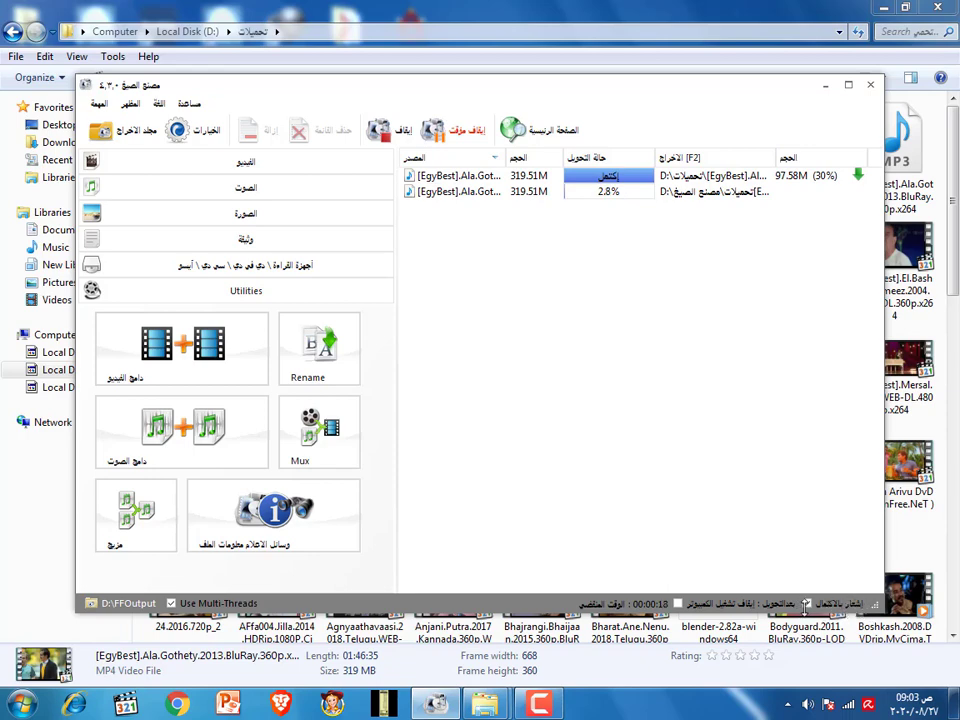
Step: Switch to Windows Explorer, look for the converted MP3 file in the D:\تحميلات folder and return to Format Factory
click(807, 604)
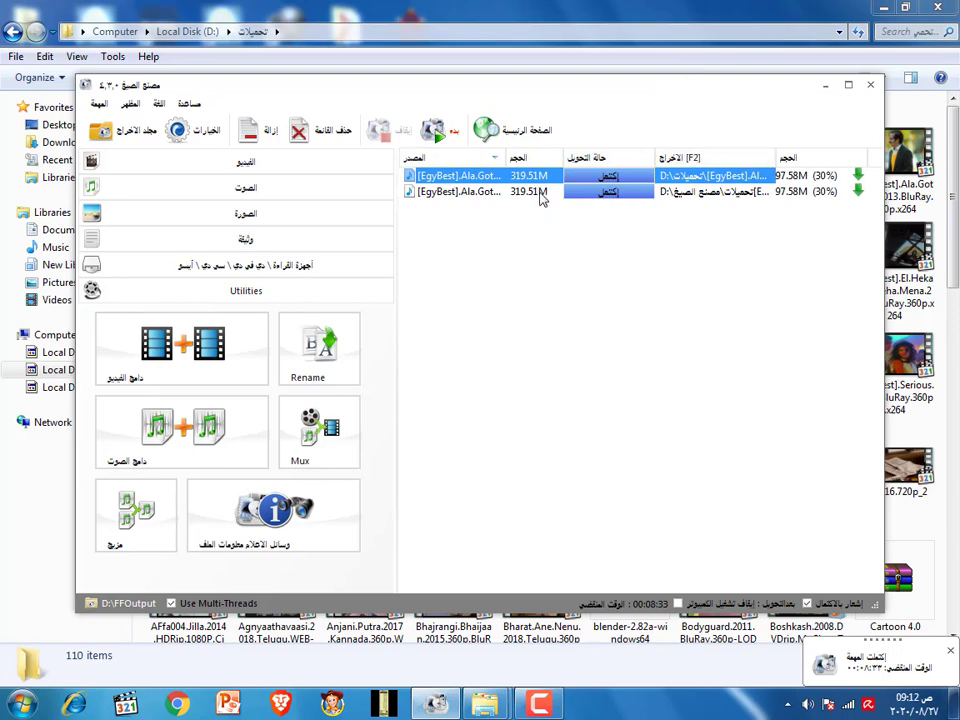
click(825, 84)
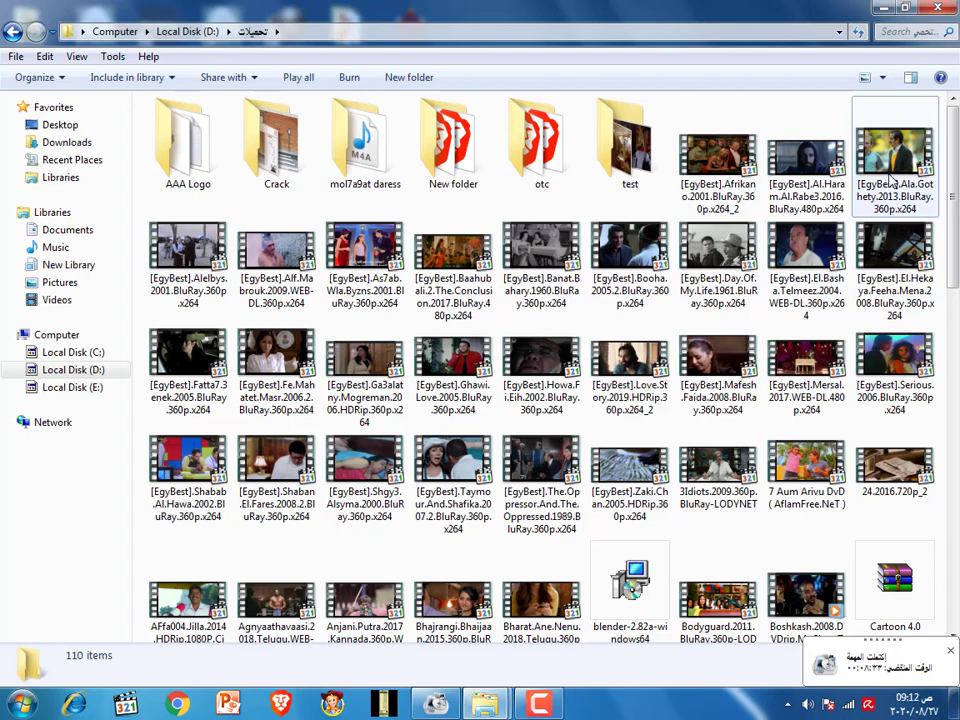
scroll(880, 180, down, 10)
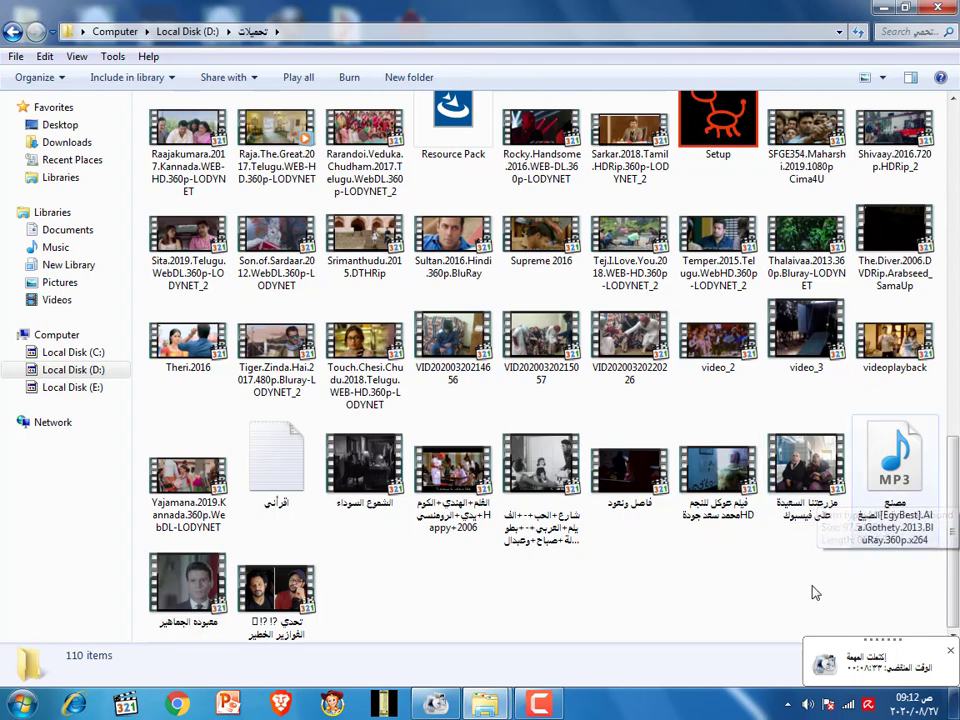
click(435, 703)
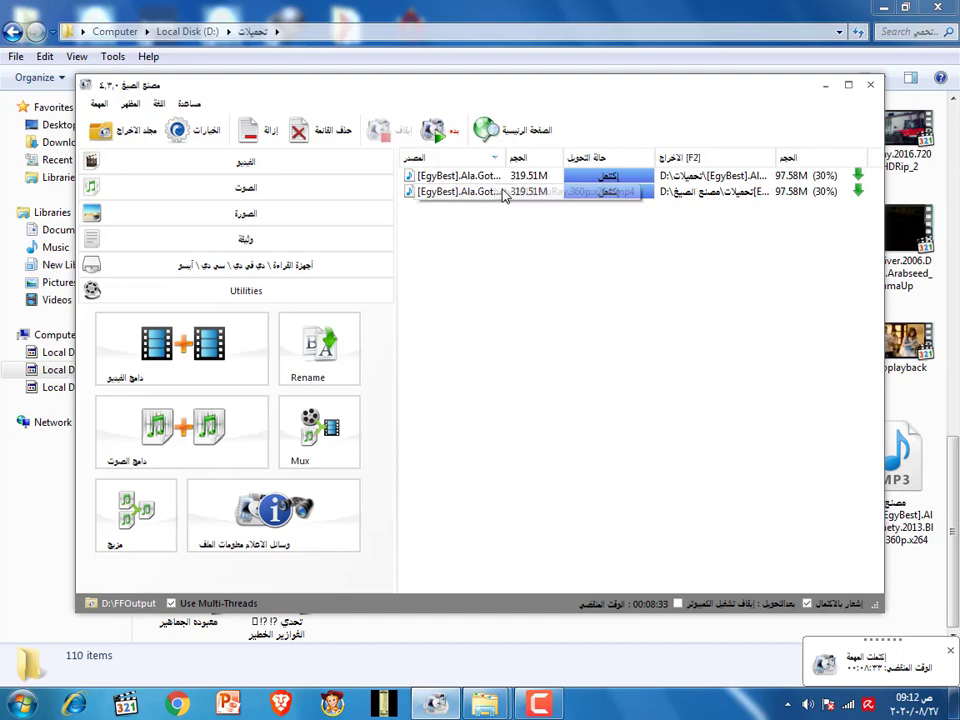
Step: Open the source video of the second finished conversion task in the media player, pause it and close the player
right_click(534, 192)
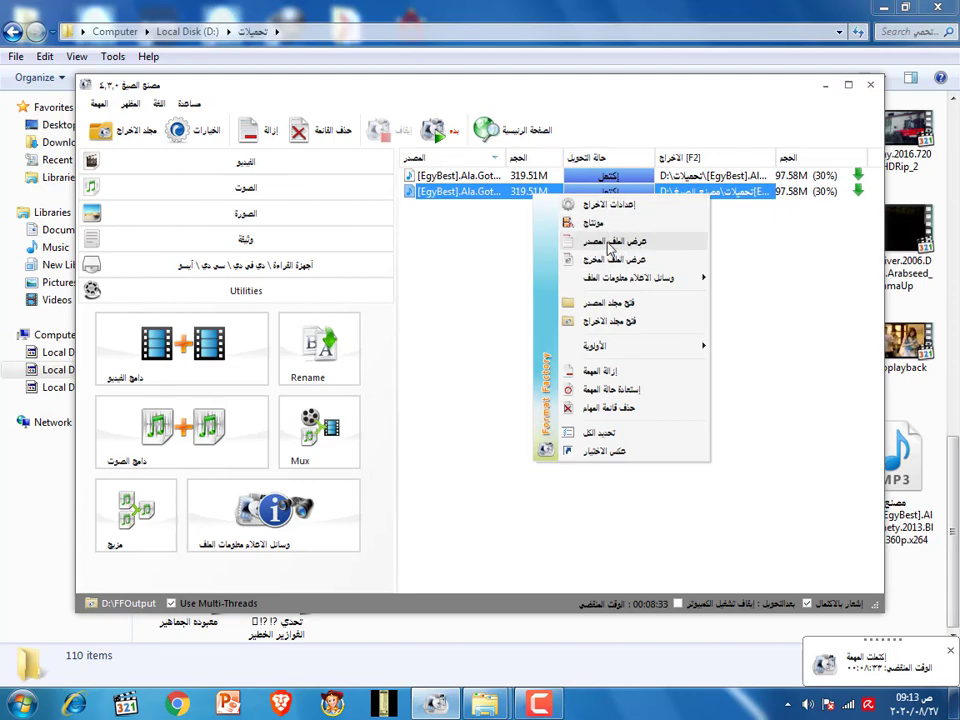
click(610, 242)
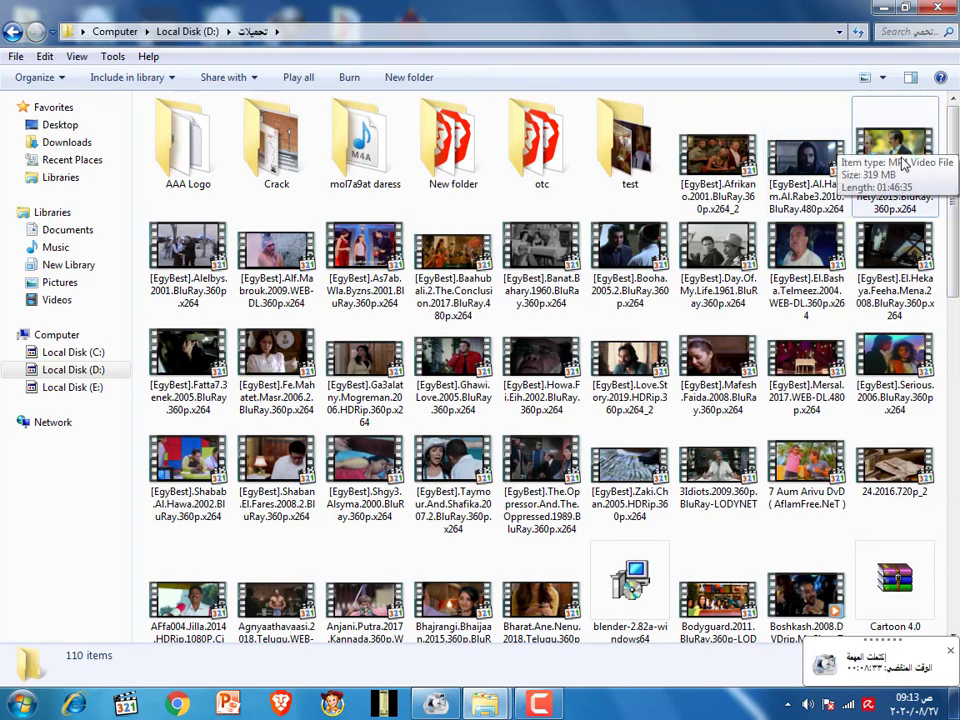
click(436, 704)
right_click(561, 197)
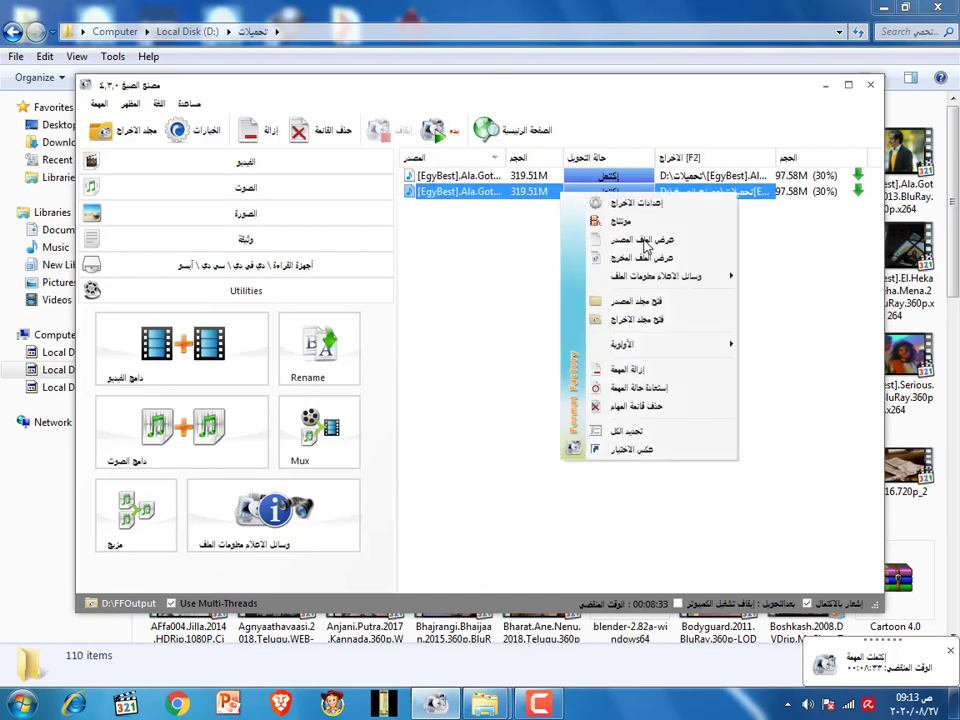
click(666, 246)
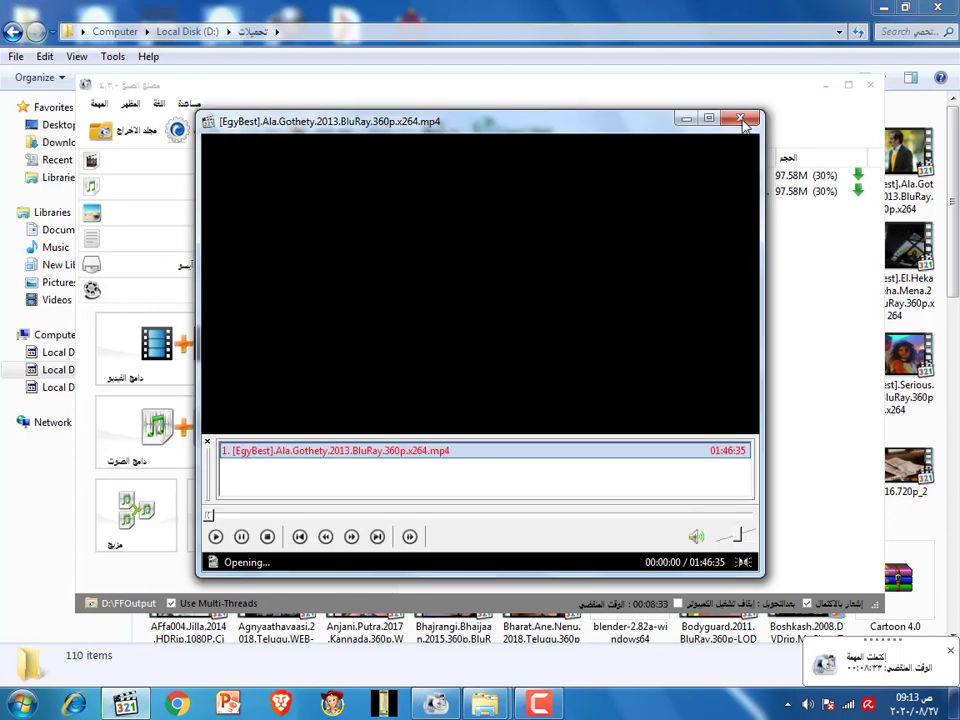
click(241, 536)
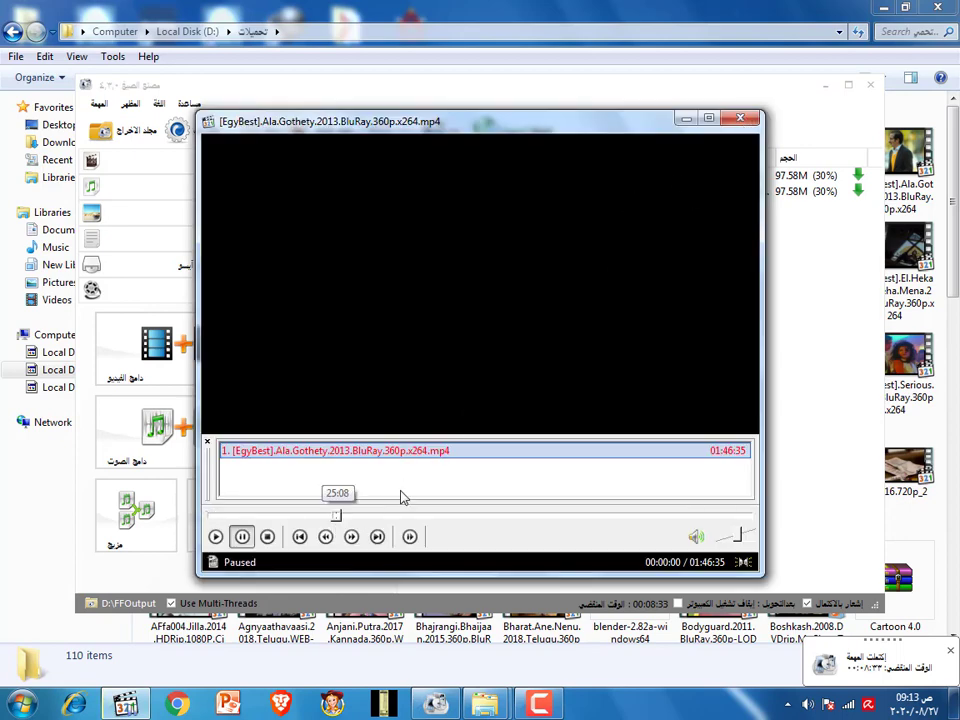
click(336, 515)
click(741, 118)
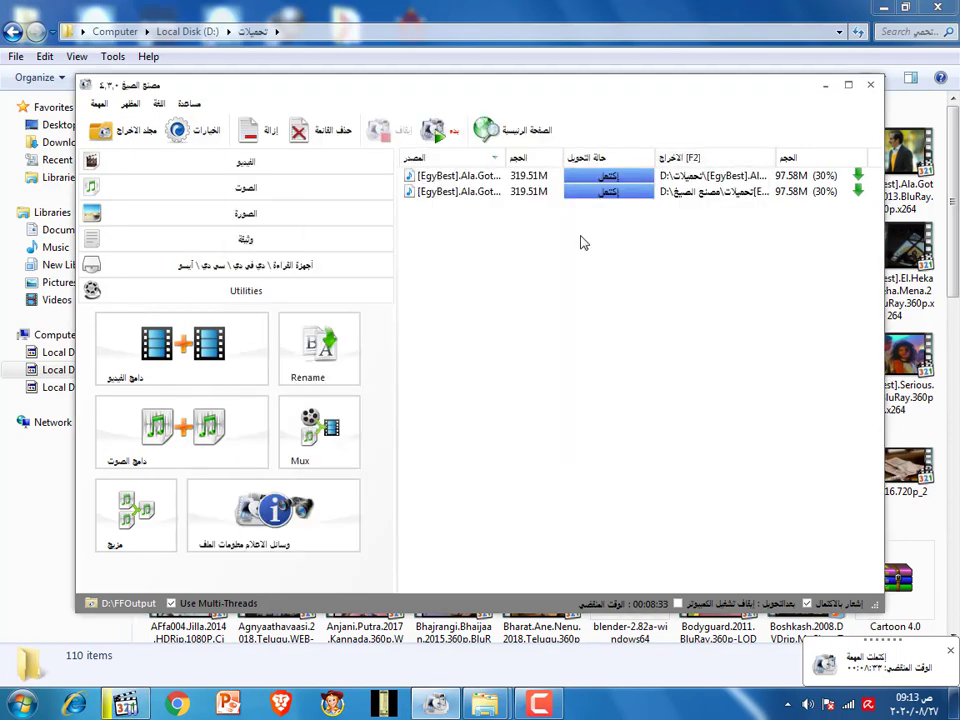
Step: Play the converted output file of the second finished task and close the audio player
right_click(519, 198)
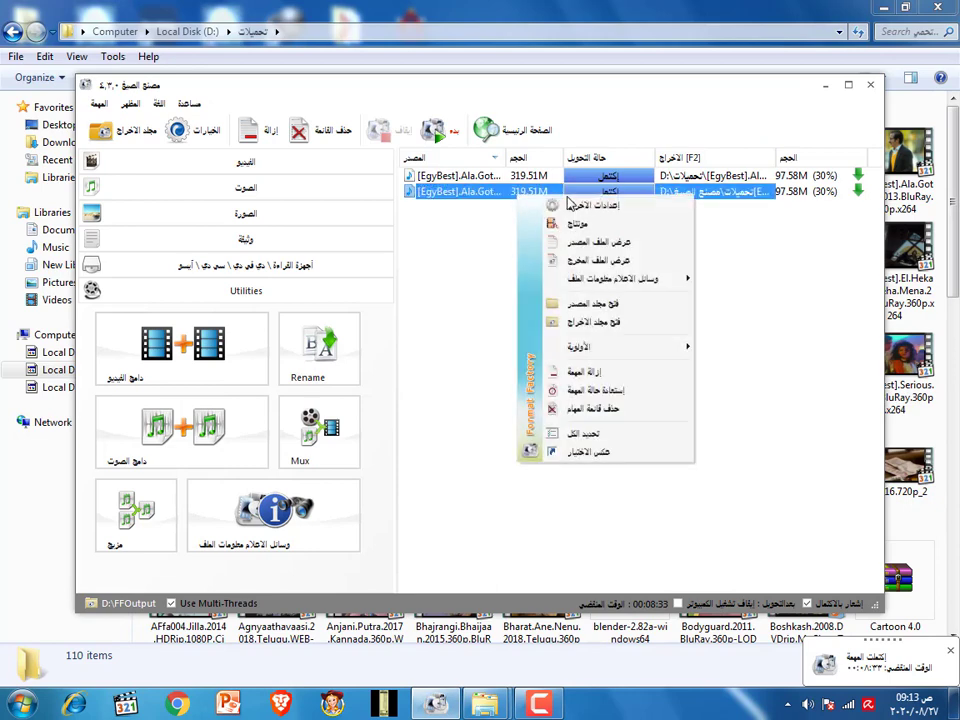
click(636, 263)
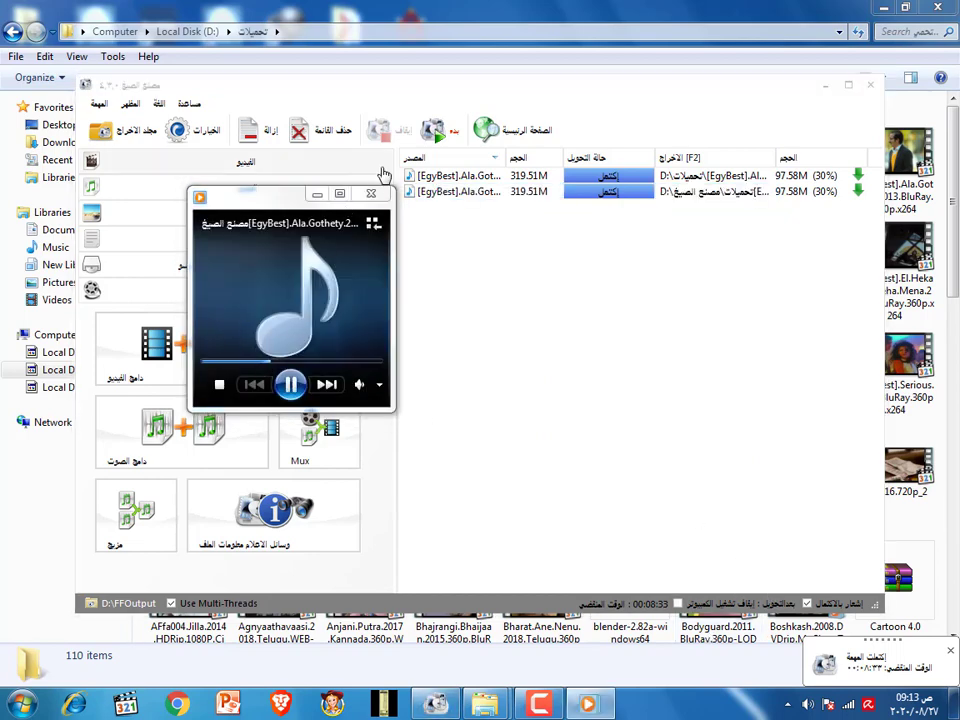
click(372, 193)
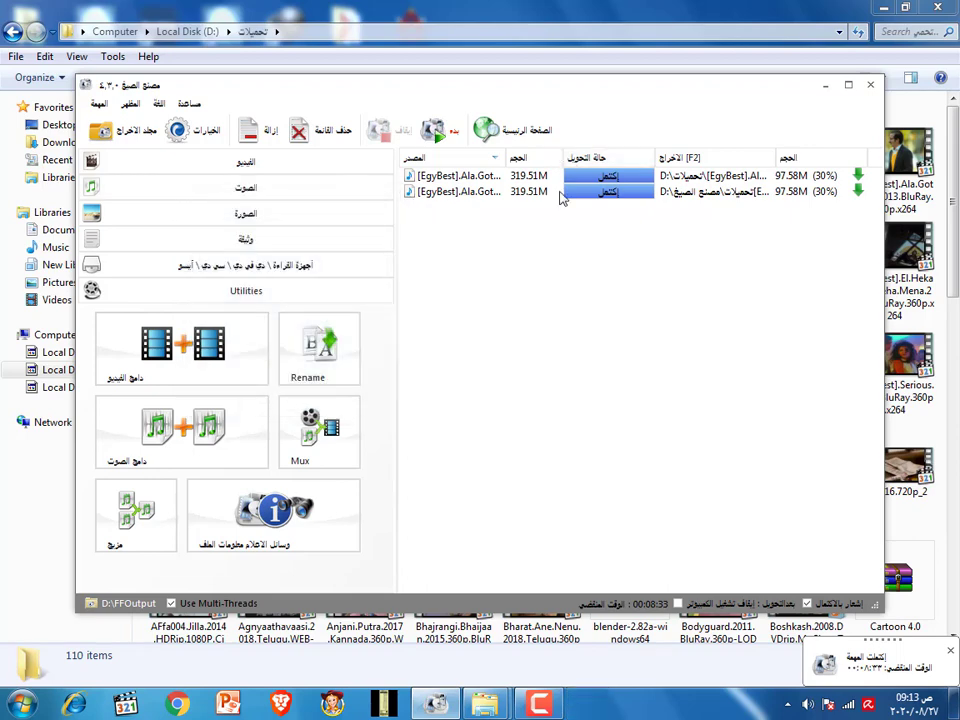
Step: Locate the converted MP3 in Windows Explorer and open the second task's output folder from Format Factory to look through its files
right_click(561, 195)
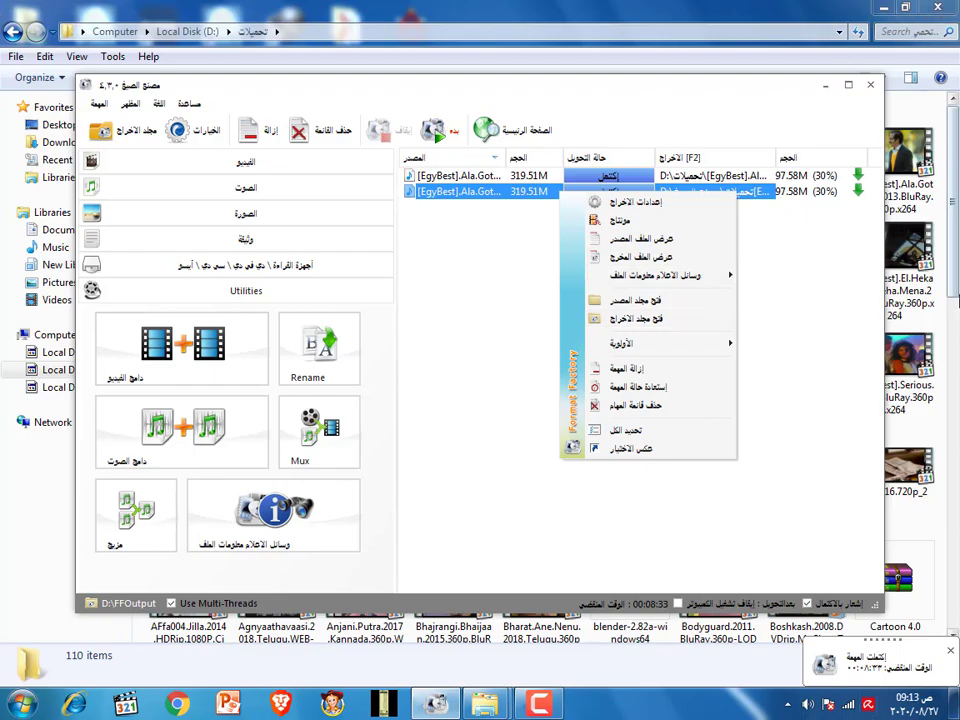
drag(953, 200, 945, 640)
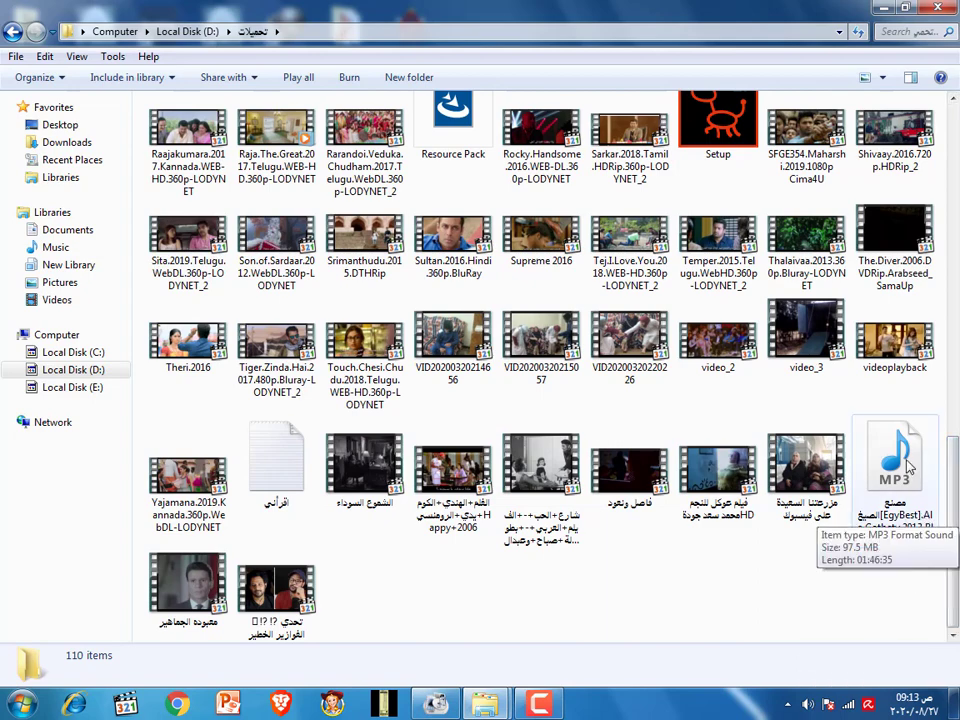
click(450, 700)
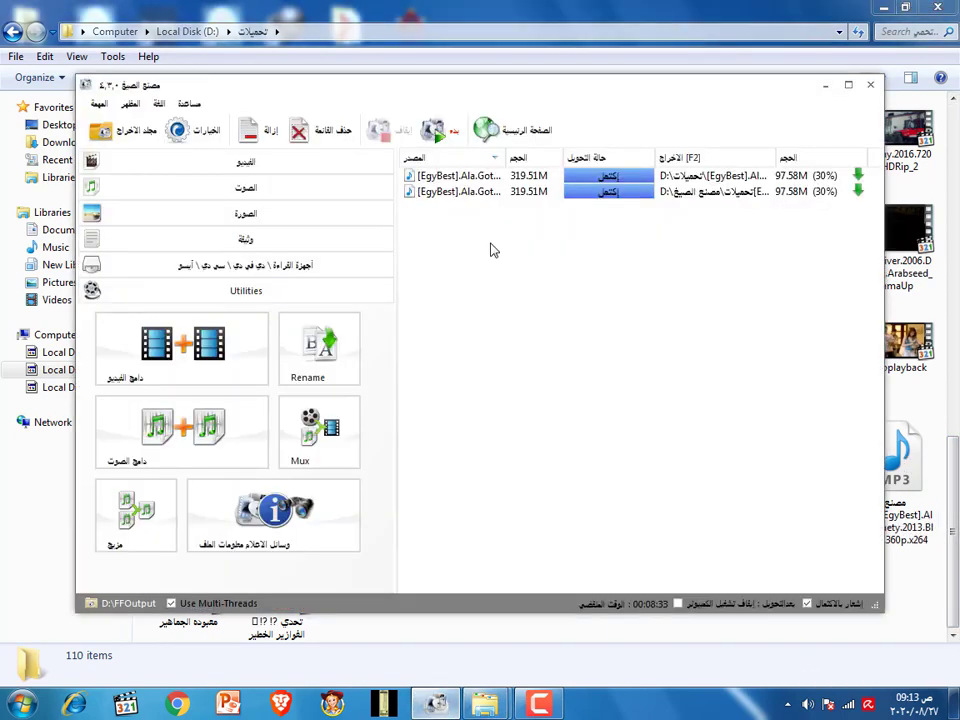
right_click(530, 192)
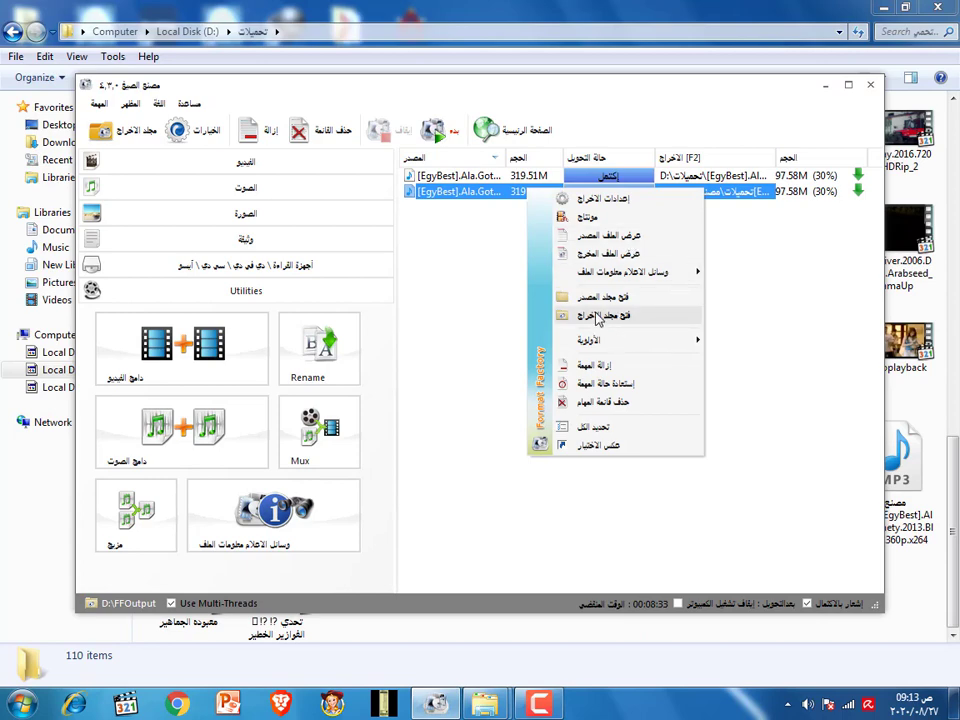
click(598, 316)
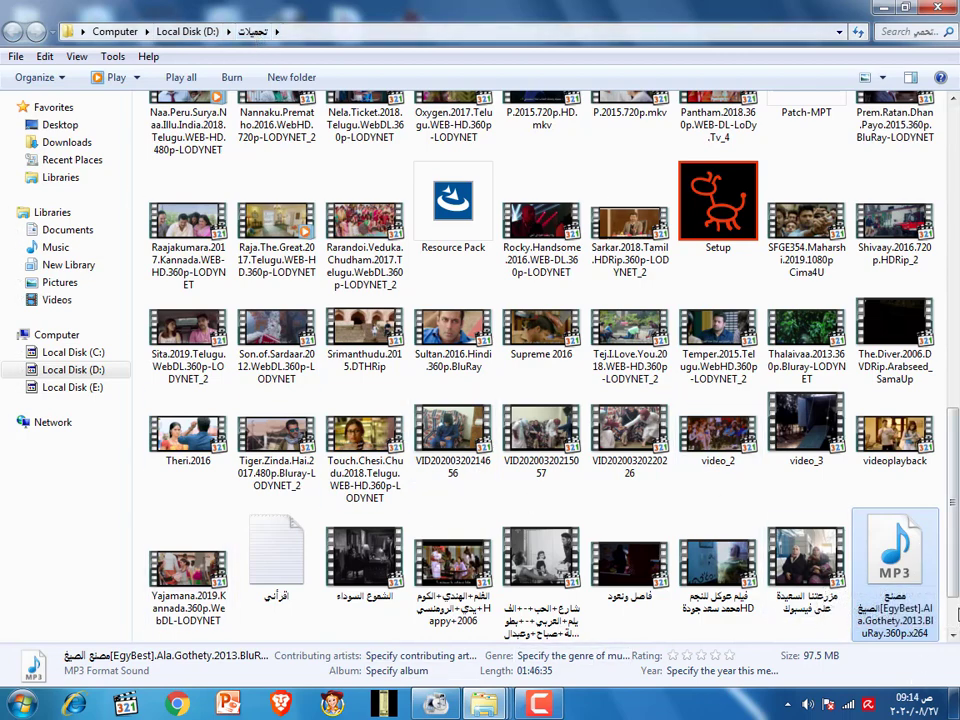
scroll(868, 592, up, 3)
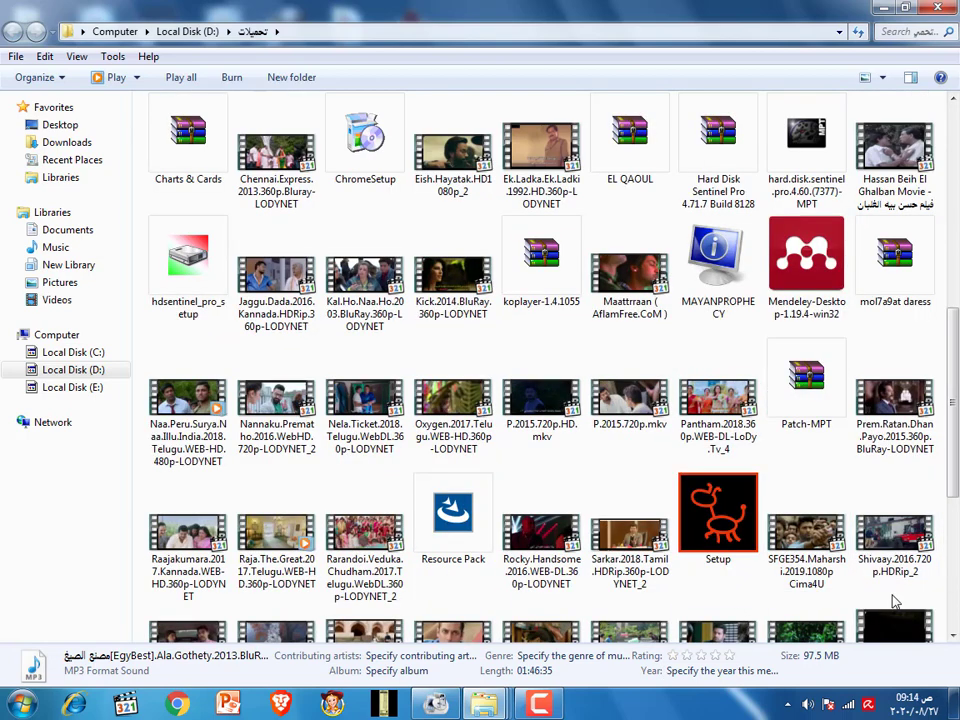
scroll(897, 172, up, 10)
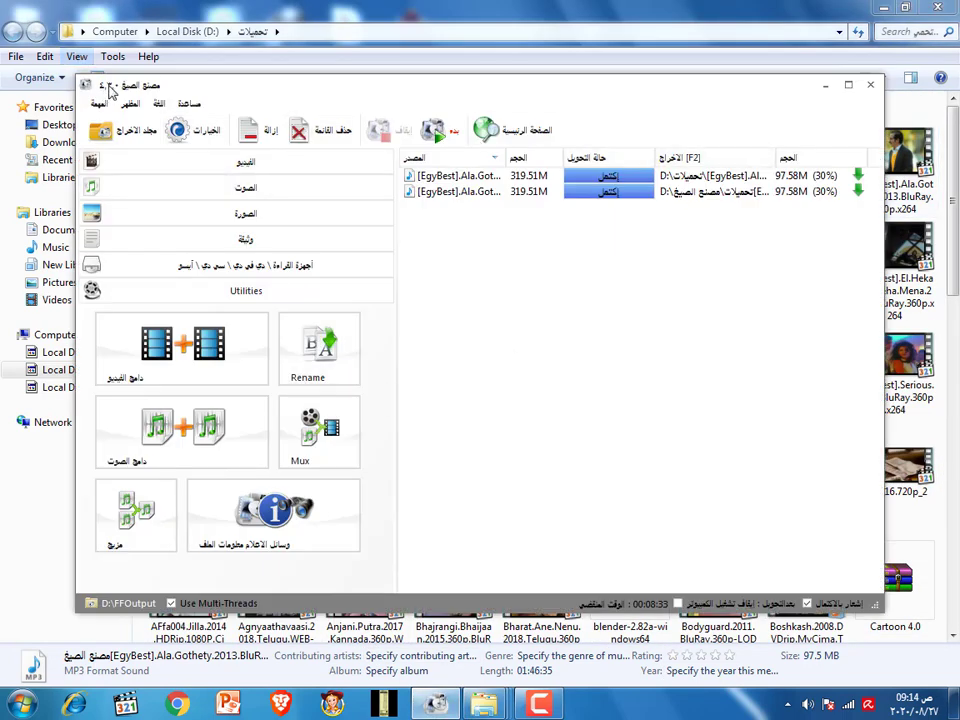
Step: Send the video [EgyBest].Ala.Gothety.2013.BluRay.360p.x264 from the D:\تحميلات folder in Windows Explorer to Format Factory again
click(797, 7)
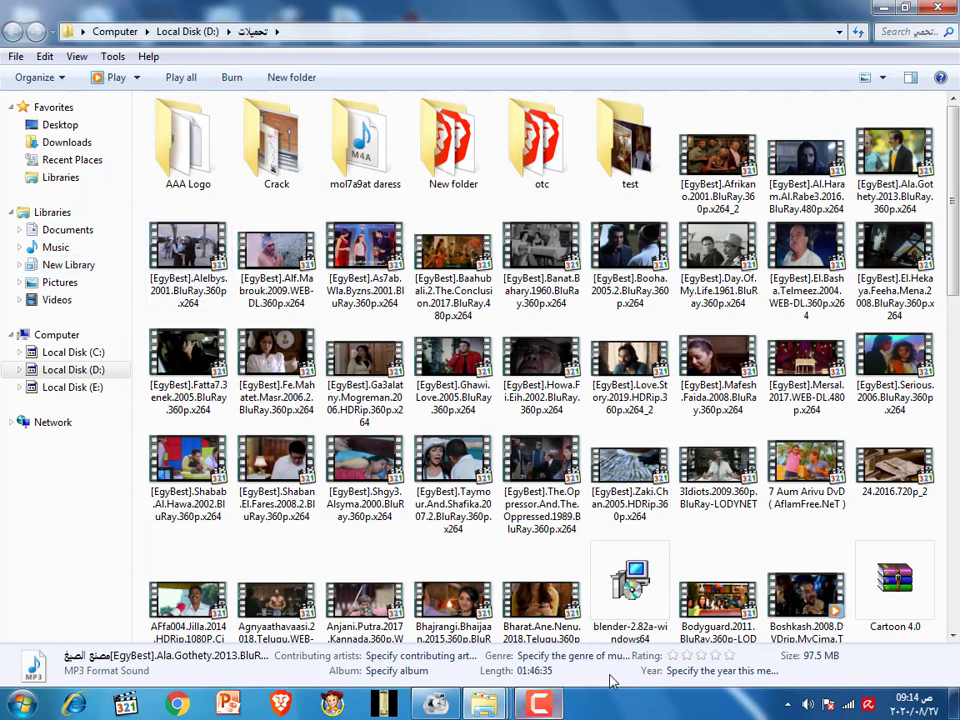
click(903, 162)
right_click(903, 153)
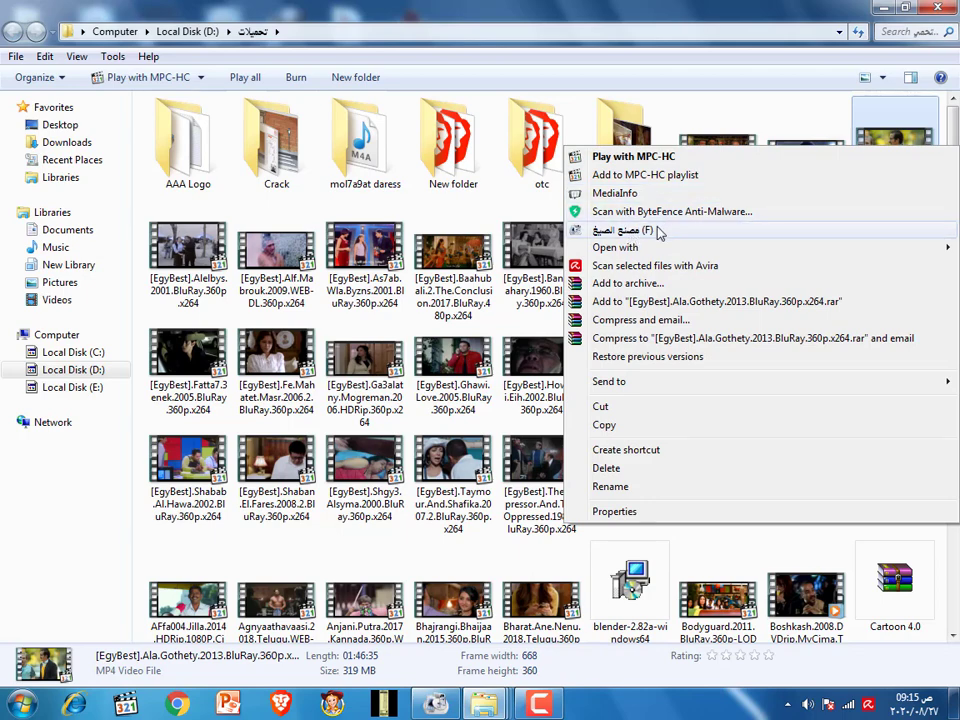
click(625, 231)
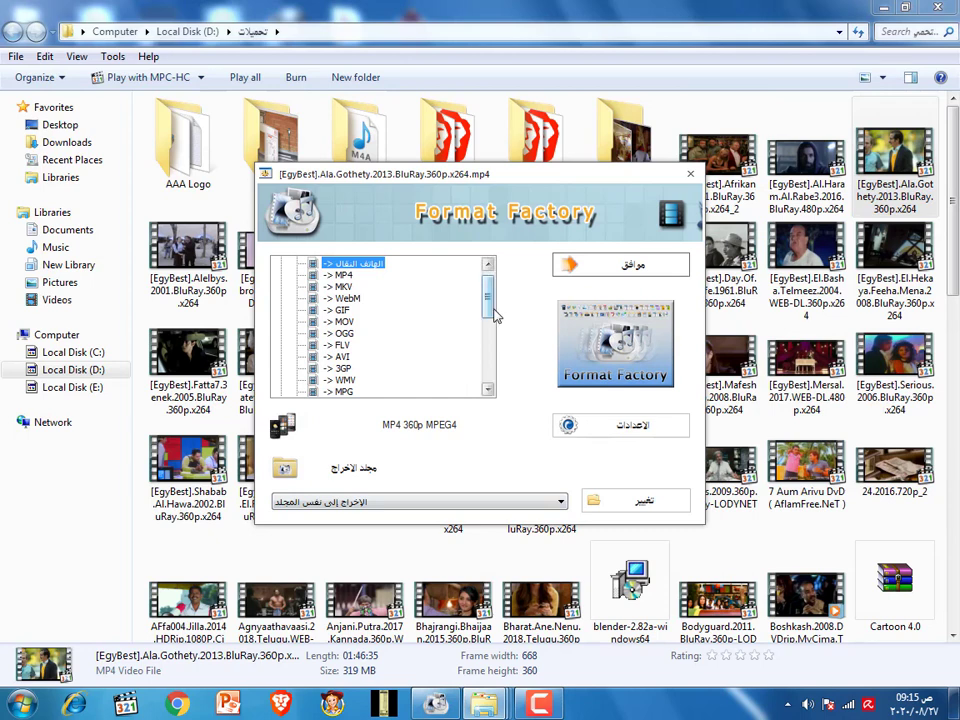
Step: Choose MP3 from the audio formats for the video and confirm the conversion with output to the same folder
scroll(490, 315, up, 1)
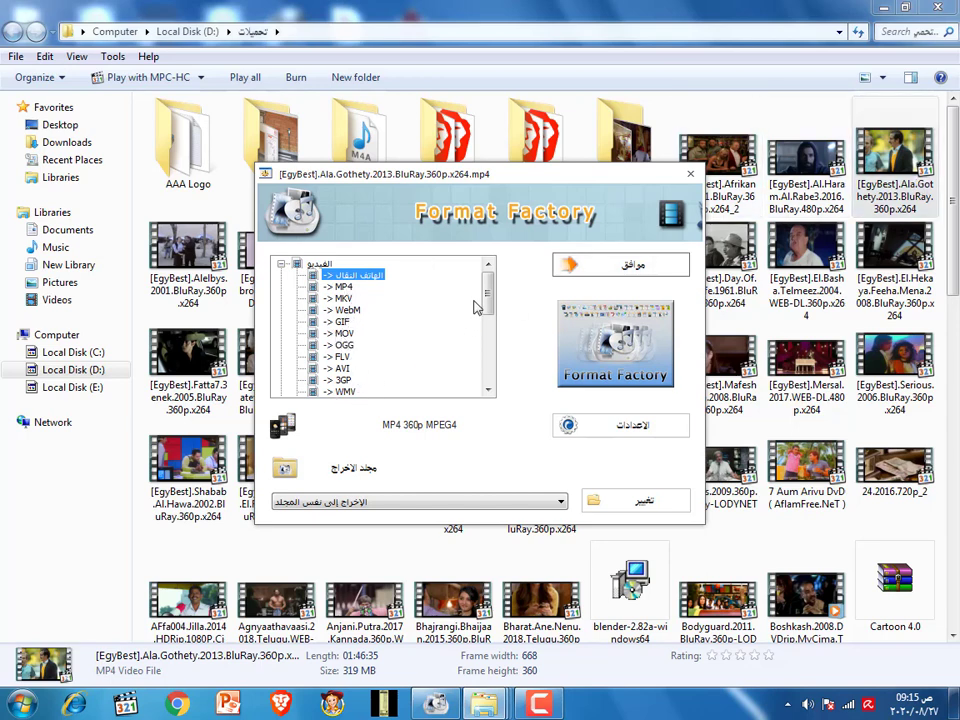
drag(488, 306, 488, 349)
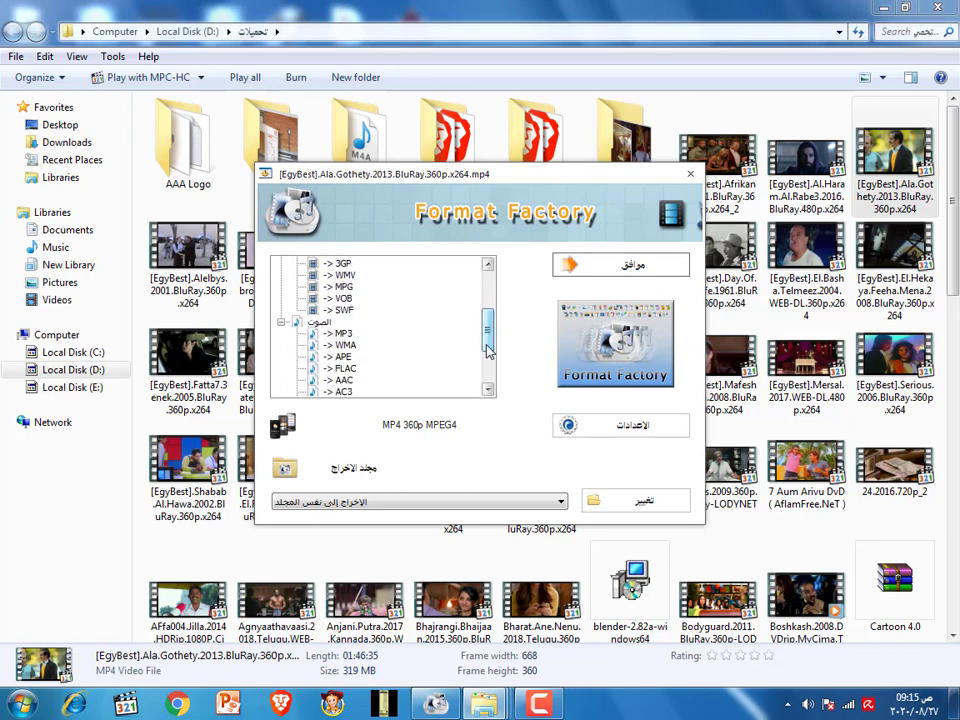
click(343, 334)
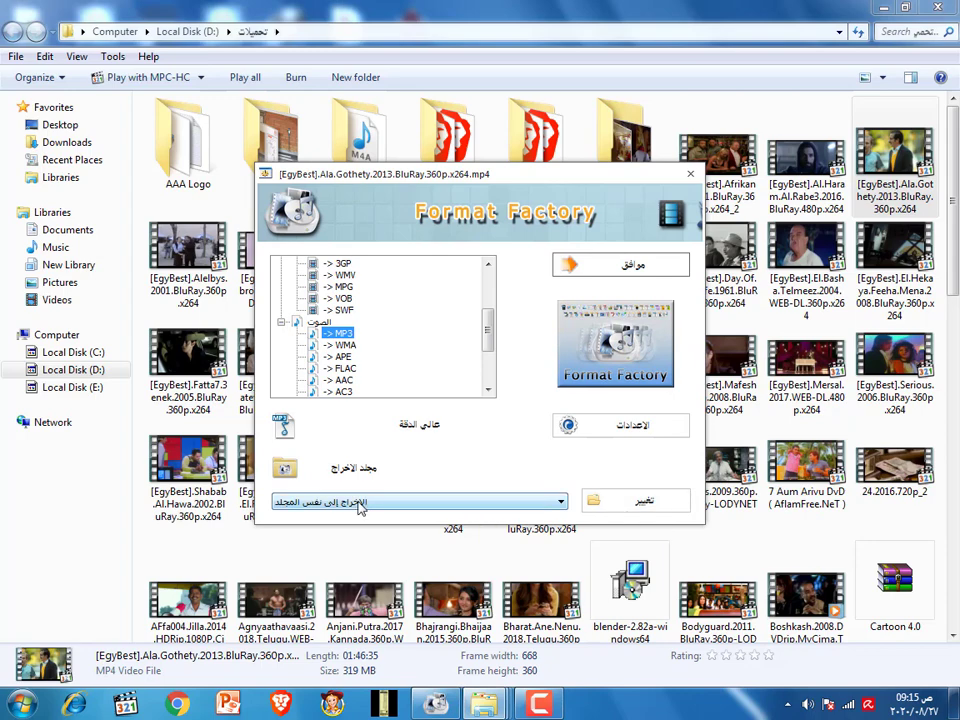
click(643, 275)
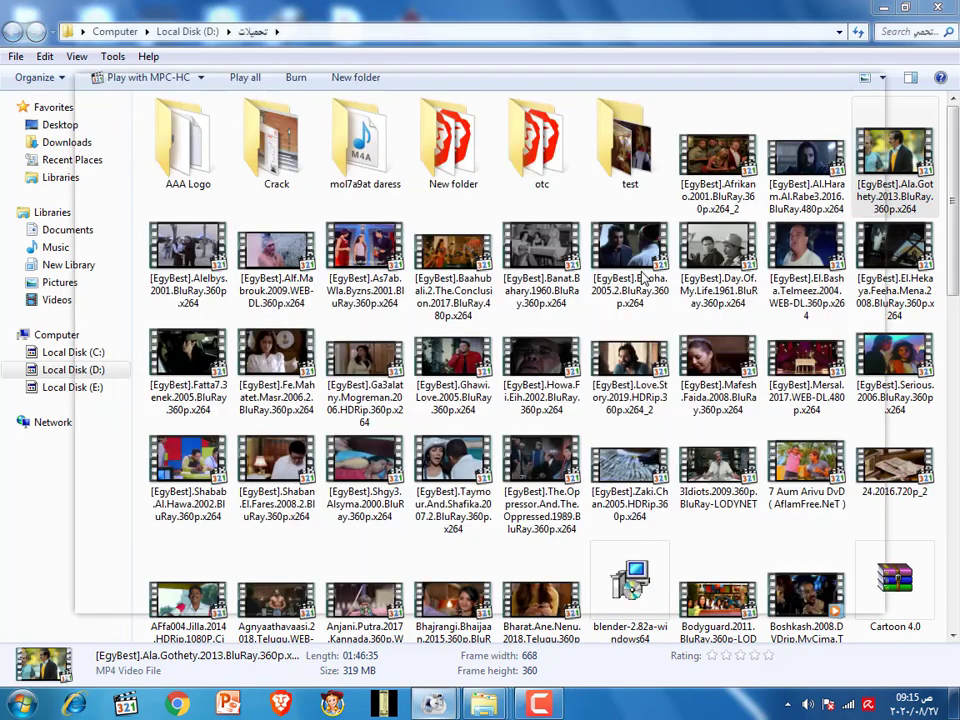